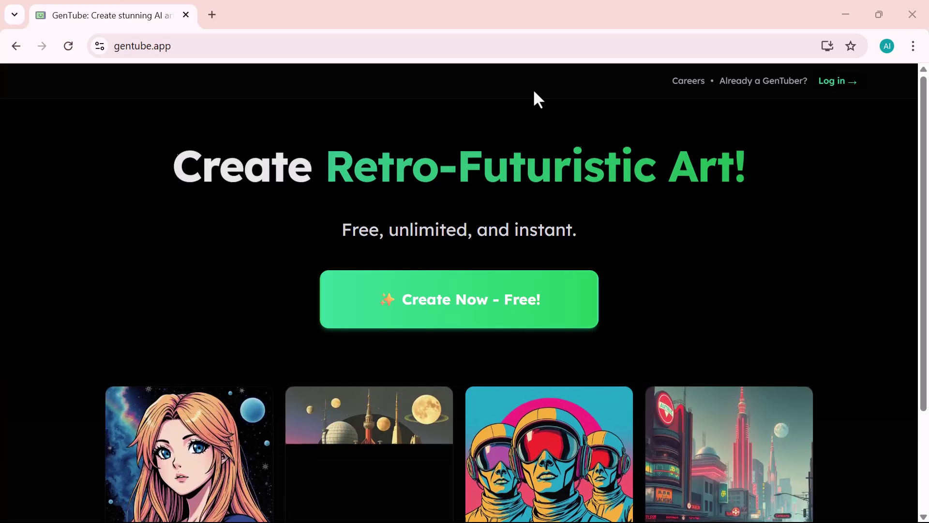
- Scroll down the GenTube landing page to its sample image gallery
scroll(535, 92, down, 3)
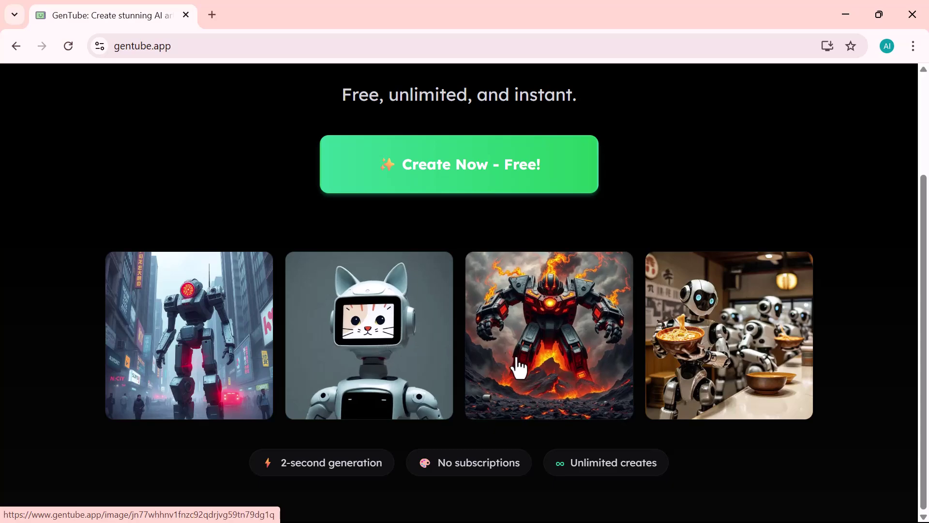
- Sign up for GenTube with a Google account through Create Now - Free!
click(677, 372)
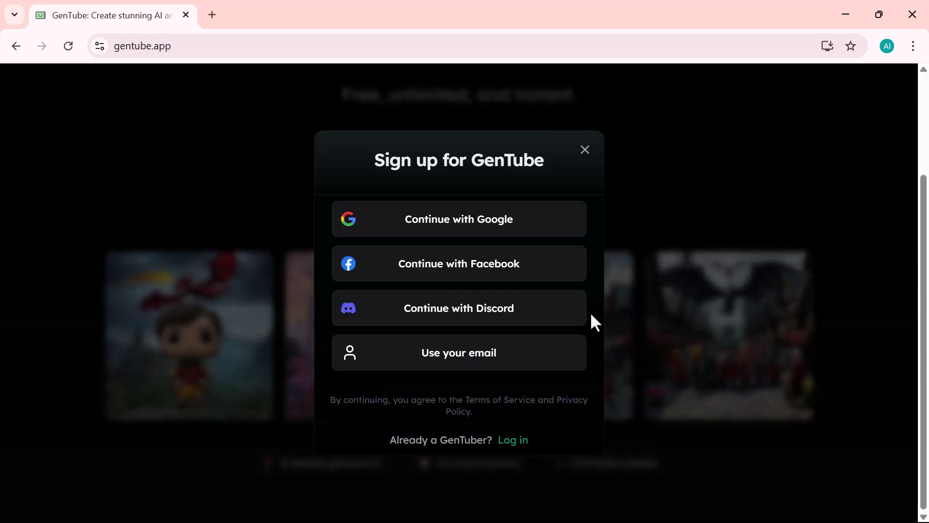
click(585, 151)
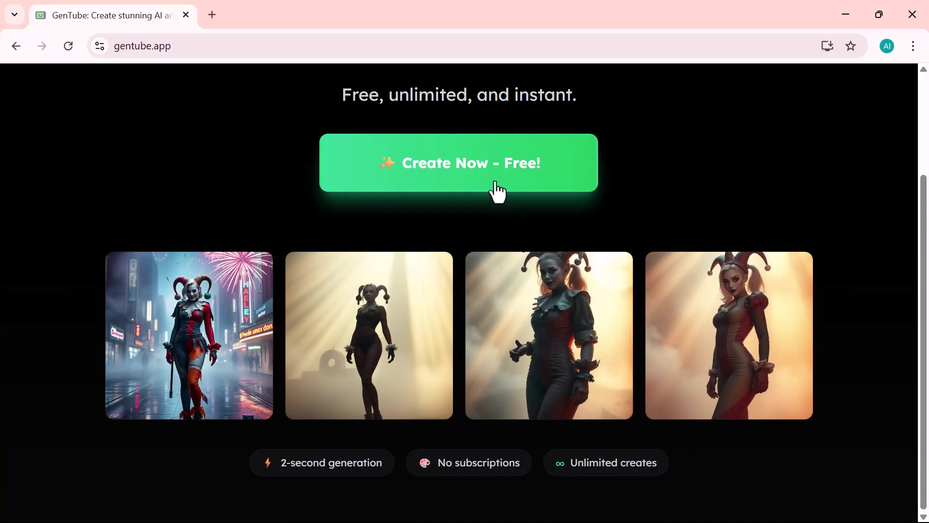
click(498, 193)
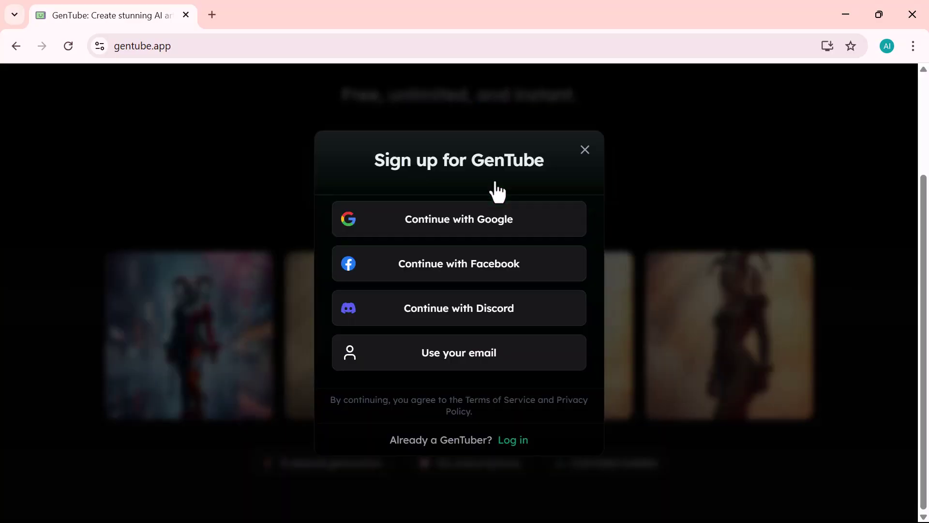
click(502, 221)
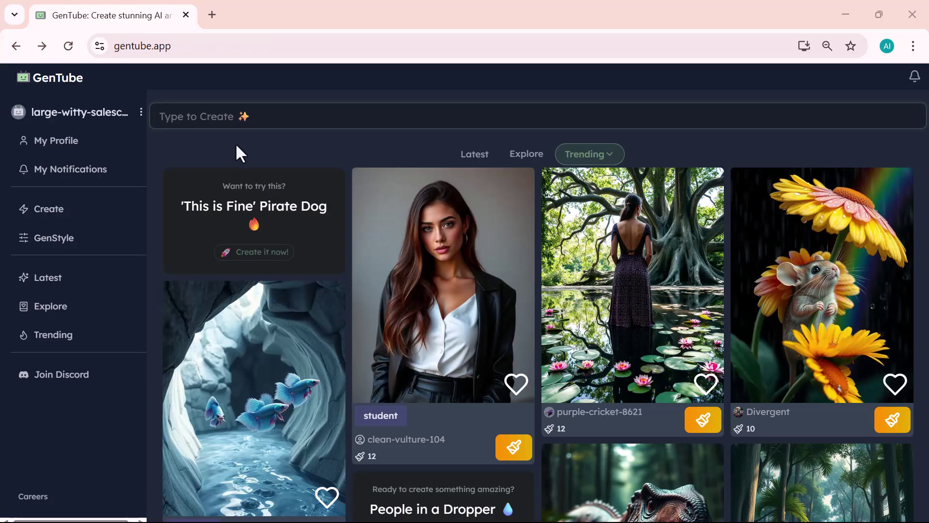
scroll(354, 242, down, 5)
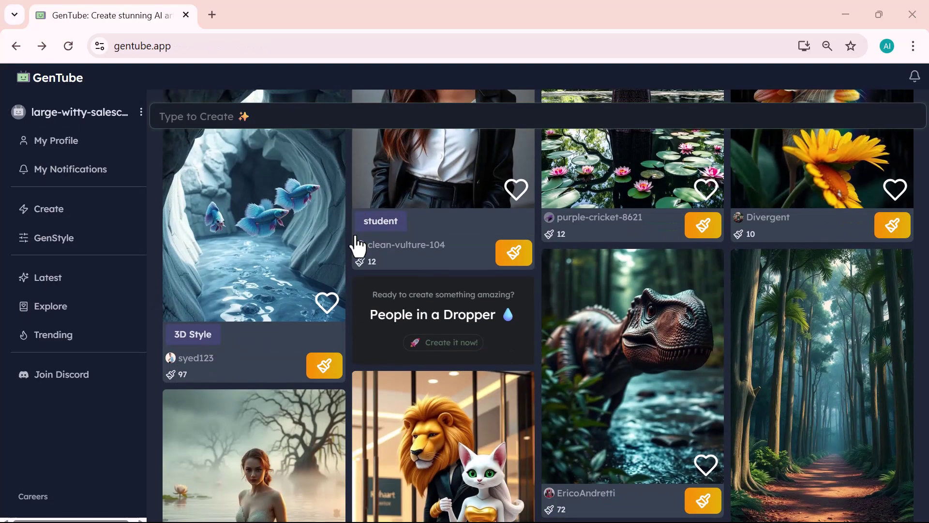
scroll(358, 246, down, 1)
scroll(358, 247, down, 2)
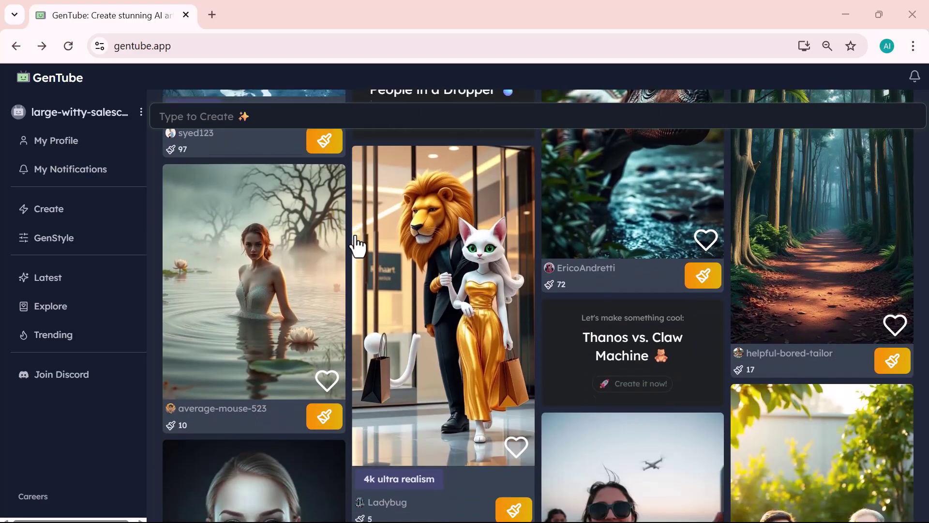
click(425, 294)
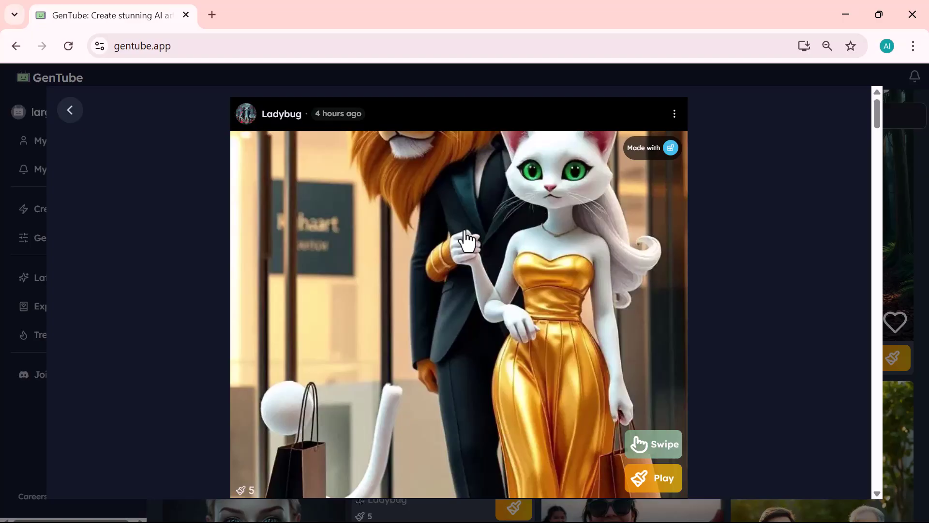
scroll(466, 240, down, 2)
scroll(466, 240, down, 2)
scroll(466, 241, down, 7)
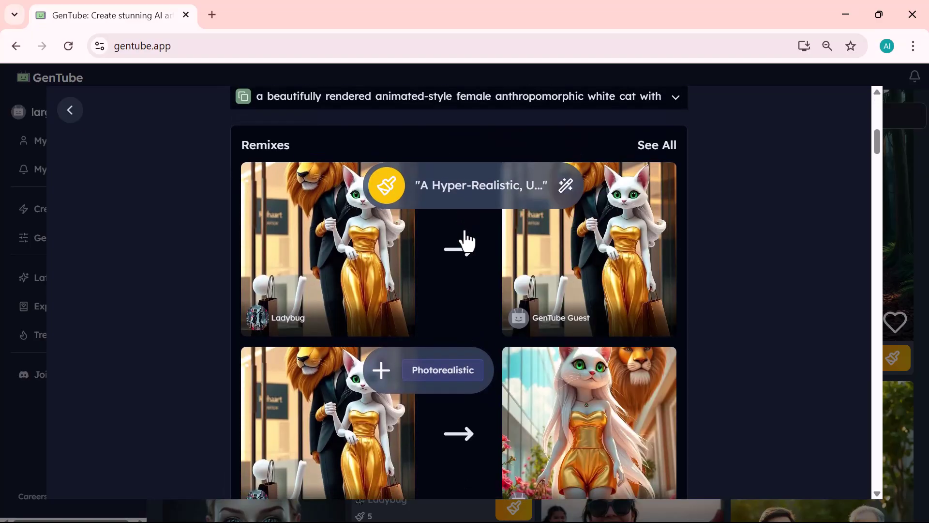
scroll(459, 267, up, 5)
scroll(529, 271, up, 1)
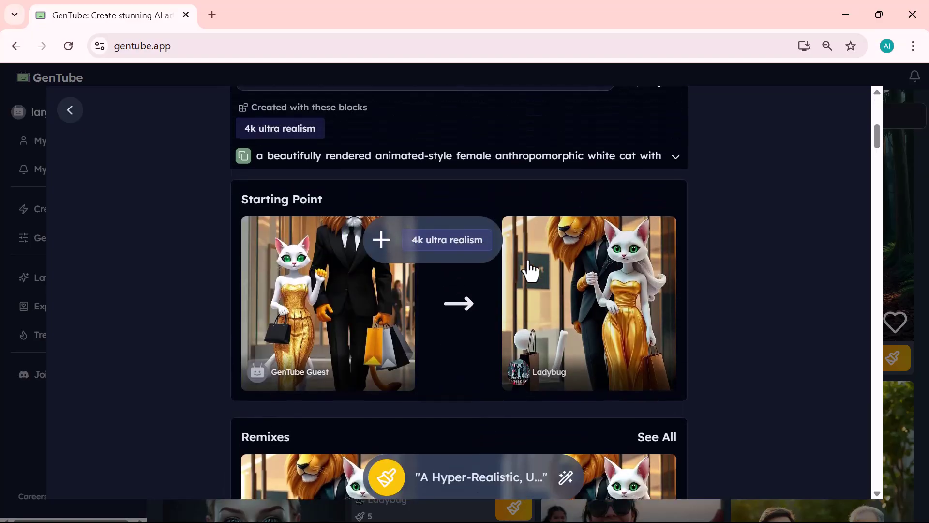
scroll(530, 270, up, 6)
scroll(614, 166, up, 3)
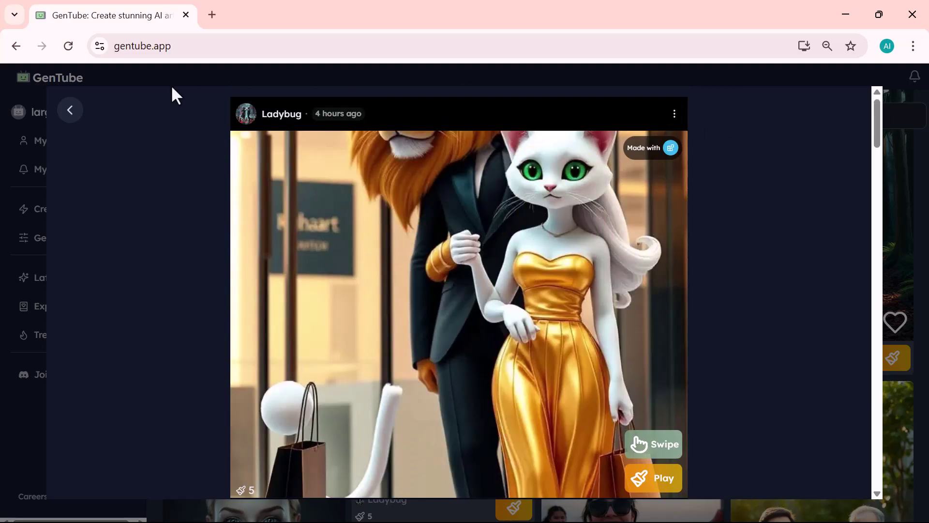
click(75, 110)
scroll(373, 290, down, 1)
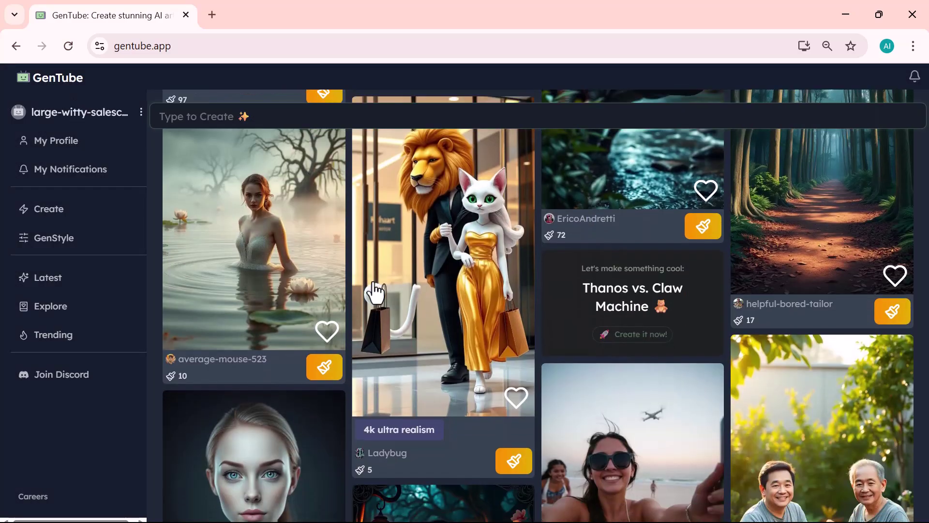
click(259, 274)
scroll(436, 310, down, 3)
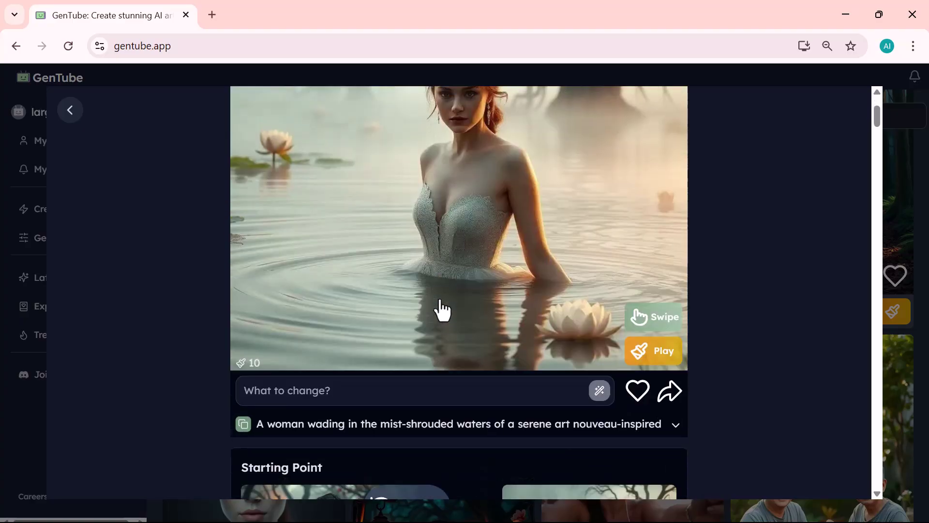
scroll(440, 311, down, 5)
scroll(440, 307, down, 5)
scroll(440, 308, down, 5)
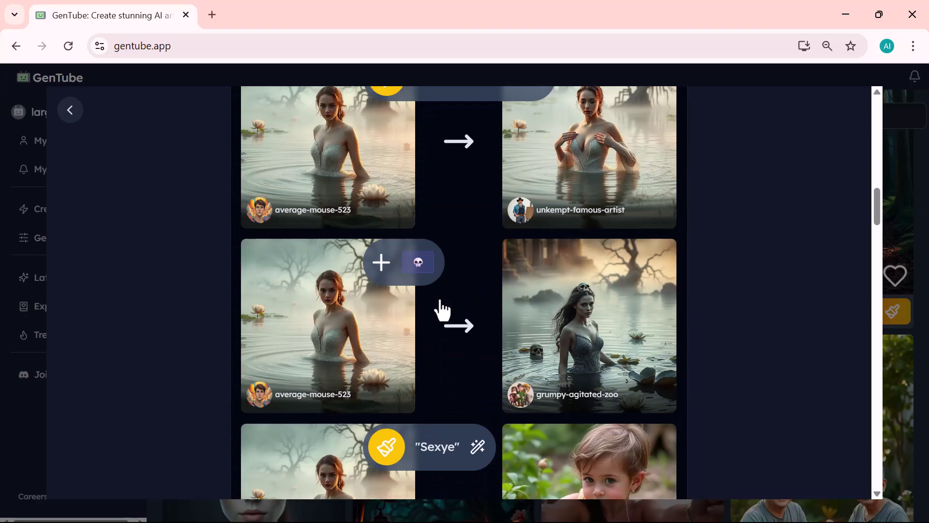
scroll(439, 307, up, 10)
scroll(484, 271, up, 4)
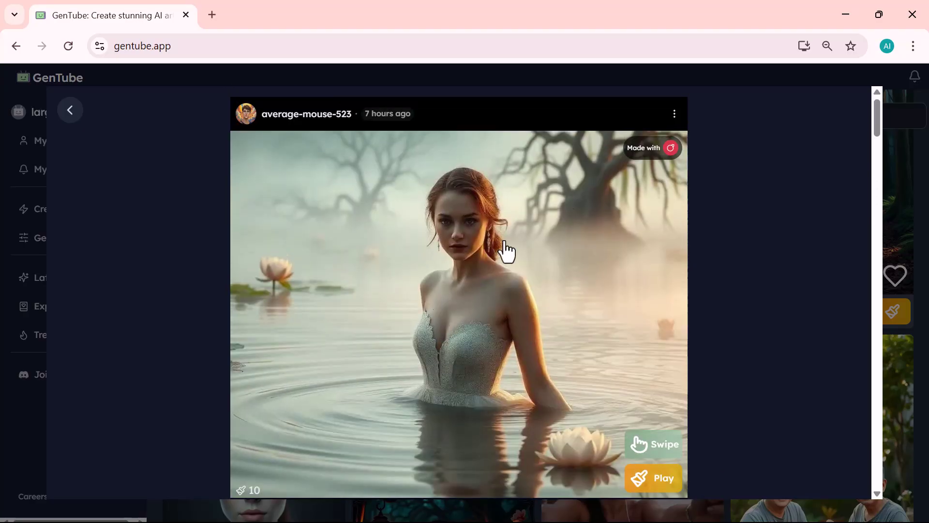
click(73, 113)
scroll(334, 310, down, 5)
scroll(334, 309, down, 1)
scroll(339, 305, down, 3)
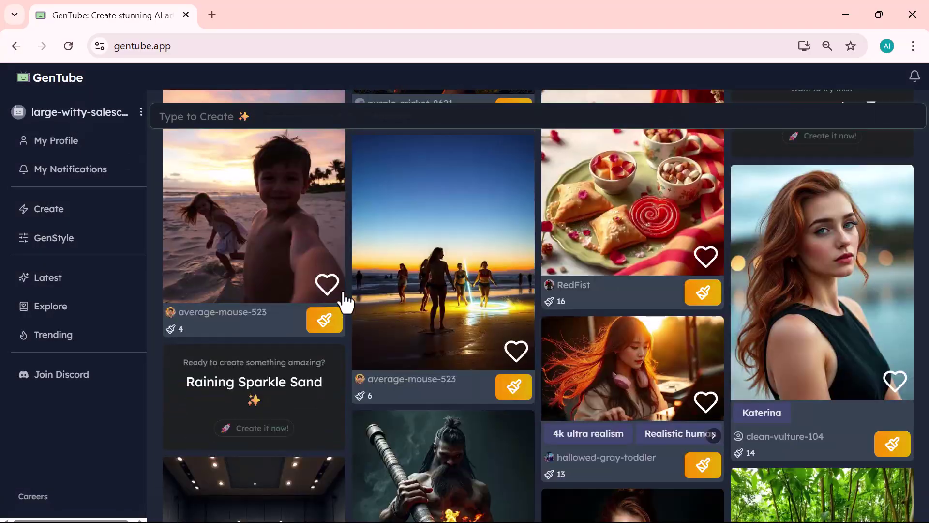
scroll(300, 242, down, 1)
scroll(247, 155, up, 15)
- Generate two portrait images from the prompt 'a beautiful girl'
click(232, 127)
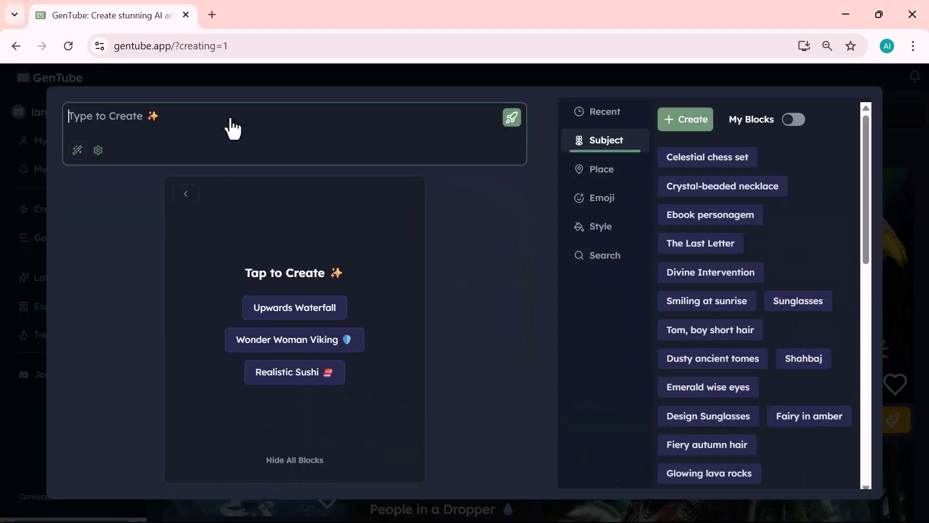
click(98, 151)
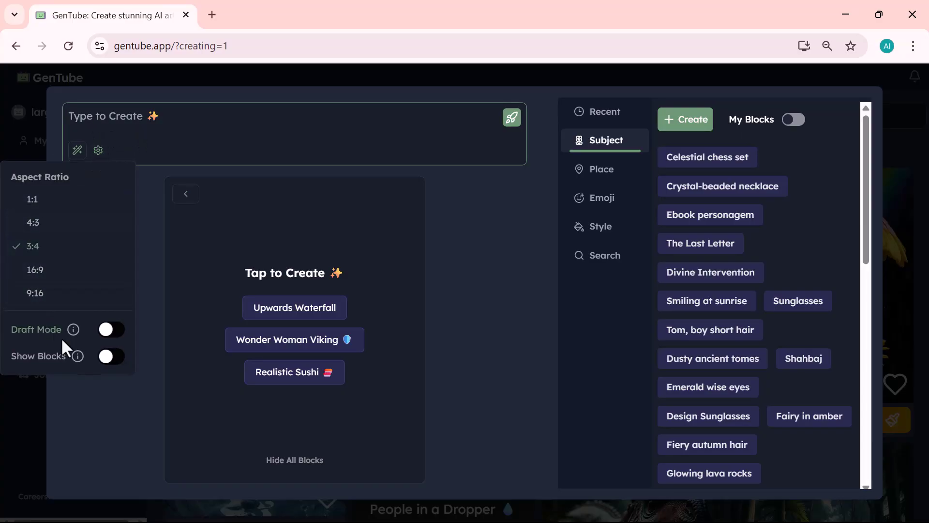
click(201, 110)
text(autifu)
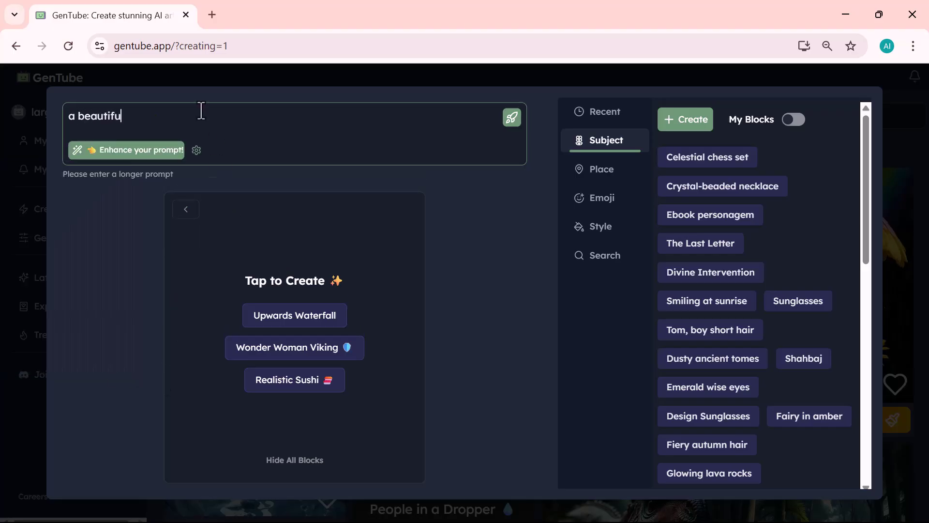
text(l girl)
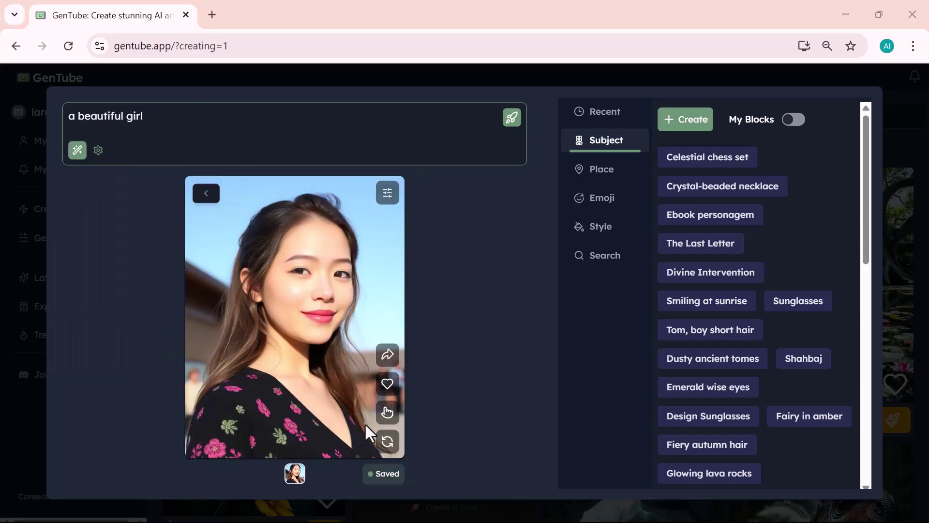
click(387, 441)
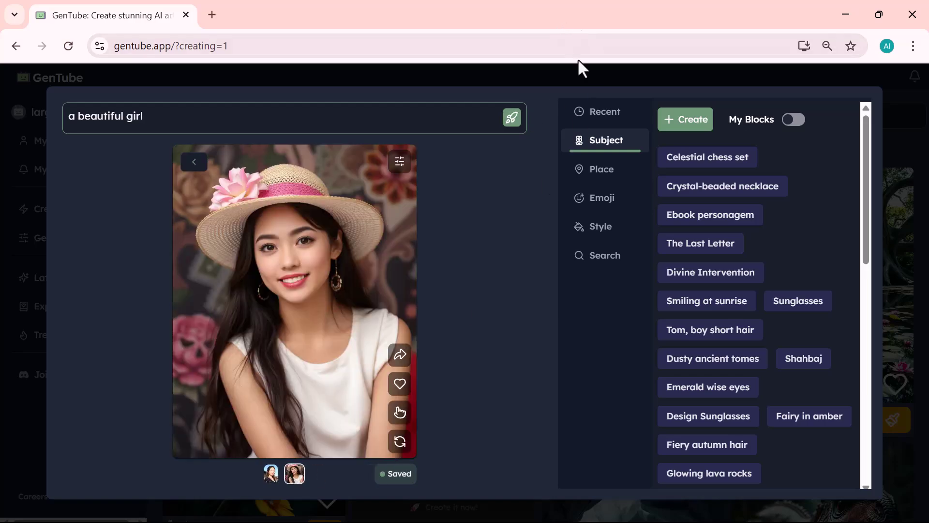
- Extend the prompt to 'a beautiful girl plying football' and generate another version
click(190, 126)
text(pl)
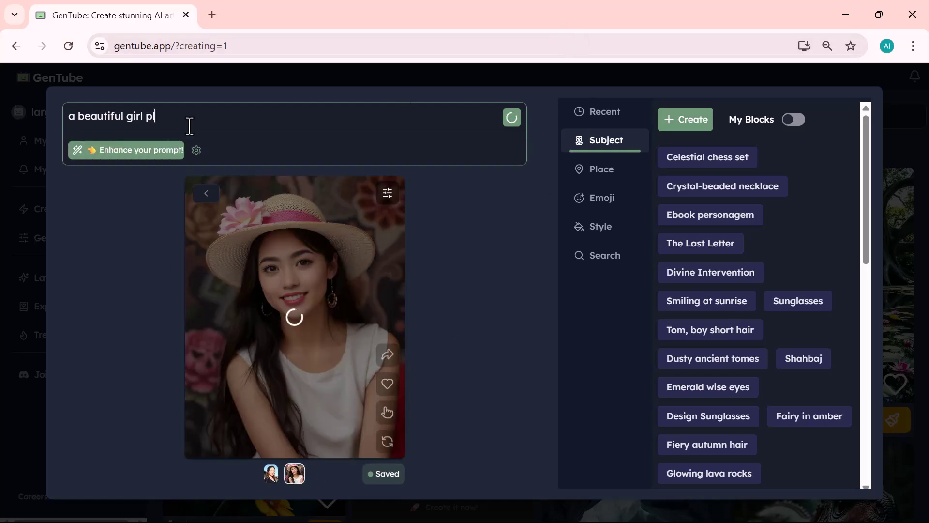
text(ying footba)
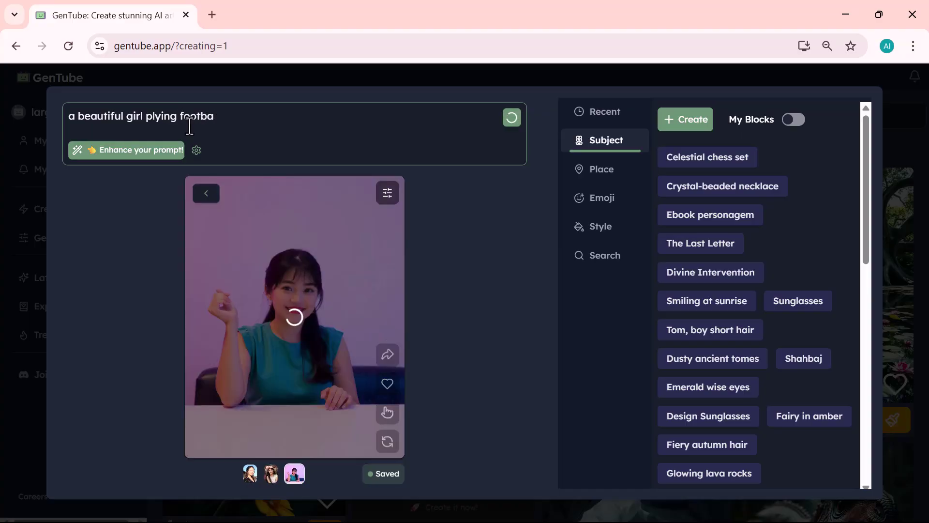
text(ll)
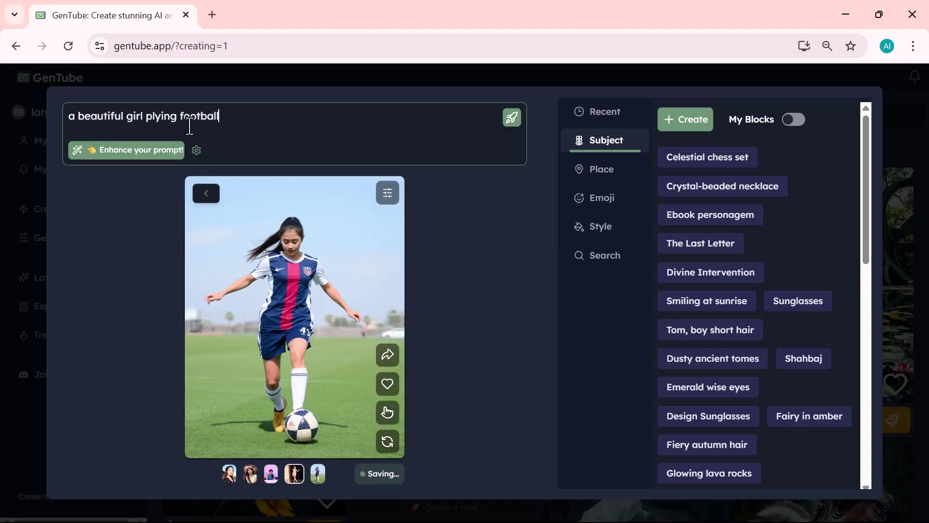
click(387, 441)
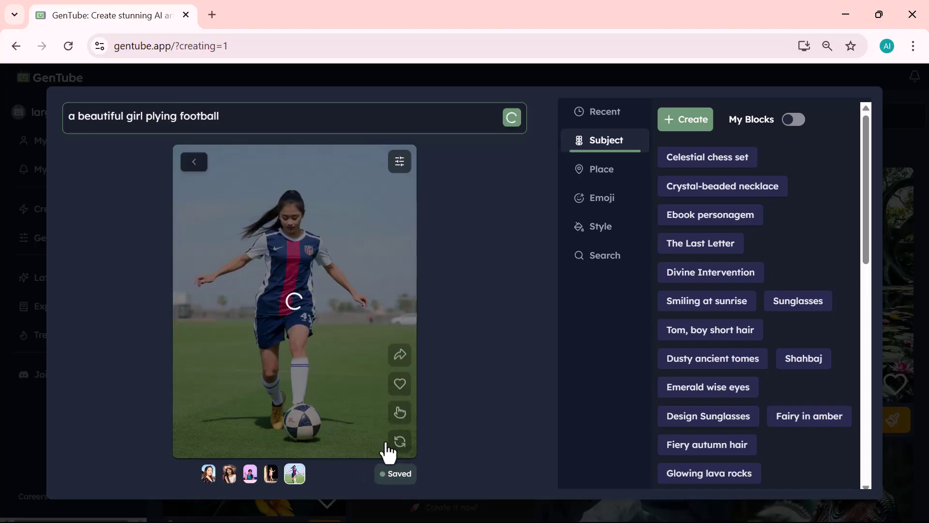
- Change 'football' to 'cricket' in the prompt to get a girl batting
click(229, 116)
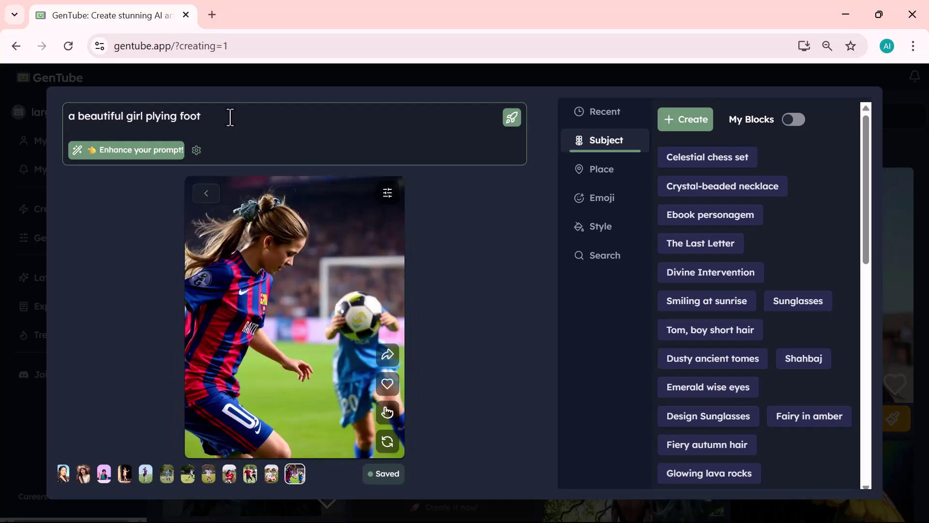
key(Return)
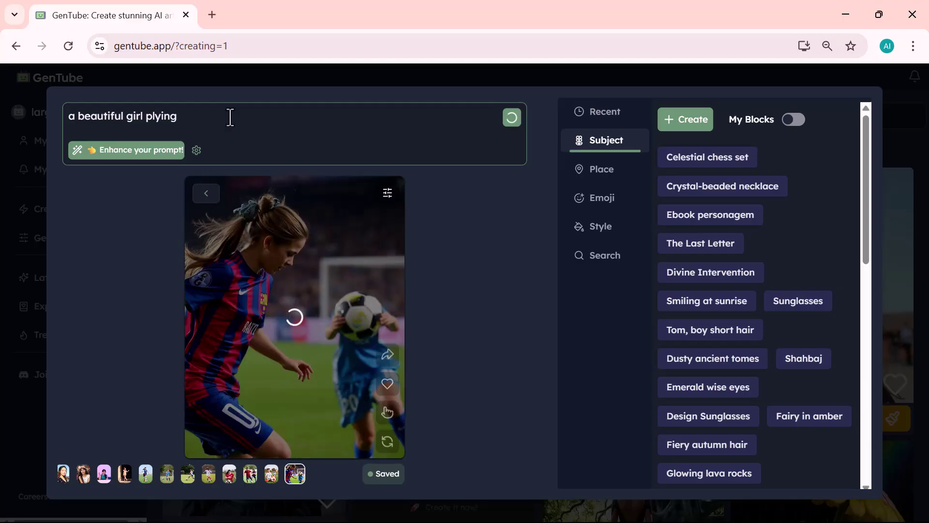
text( cricket)
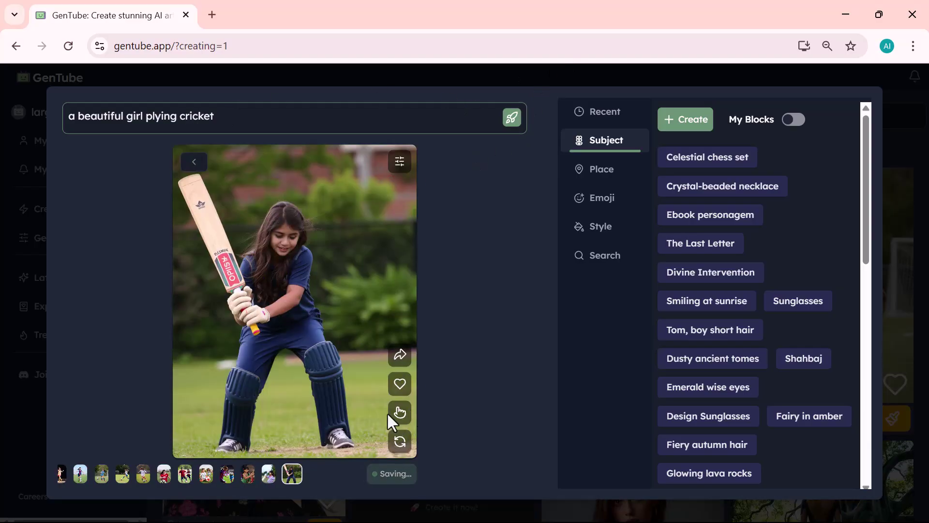
- Blend the cricket image toward Pixel Art and browse alternatives to Pixel Art and Watercolor
click(398, 163)
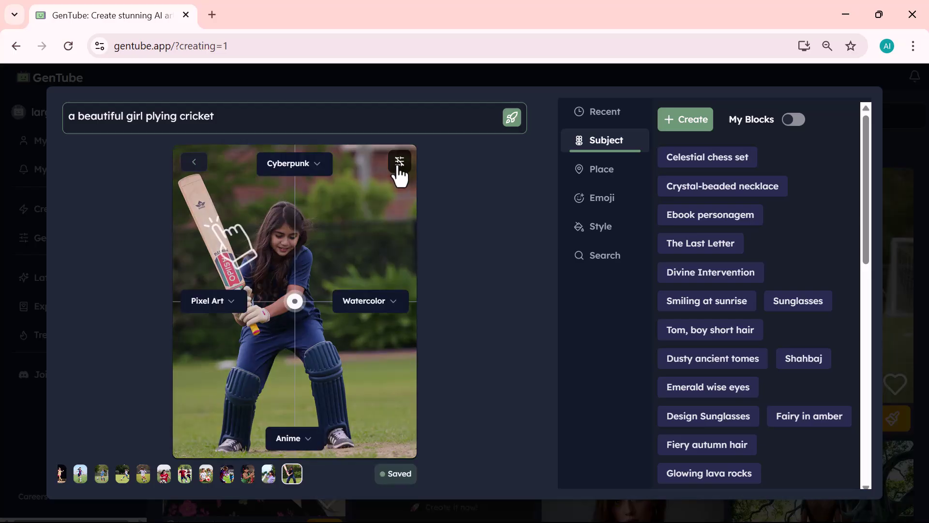
drag(296, 303, 241, 315)
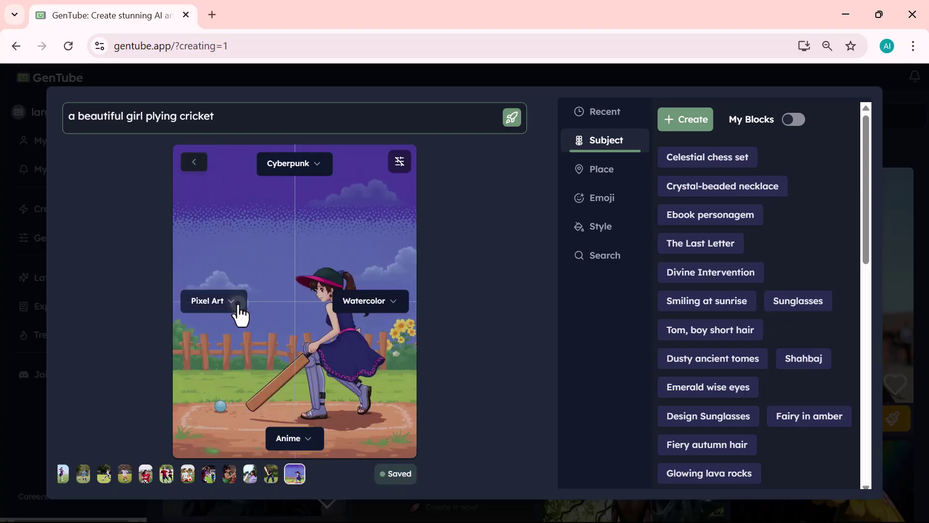
click(237, 304)
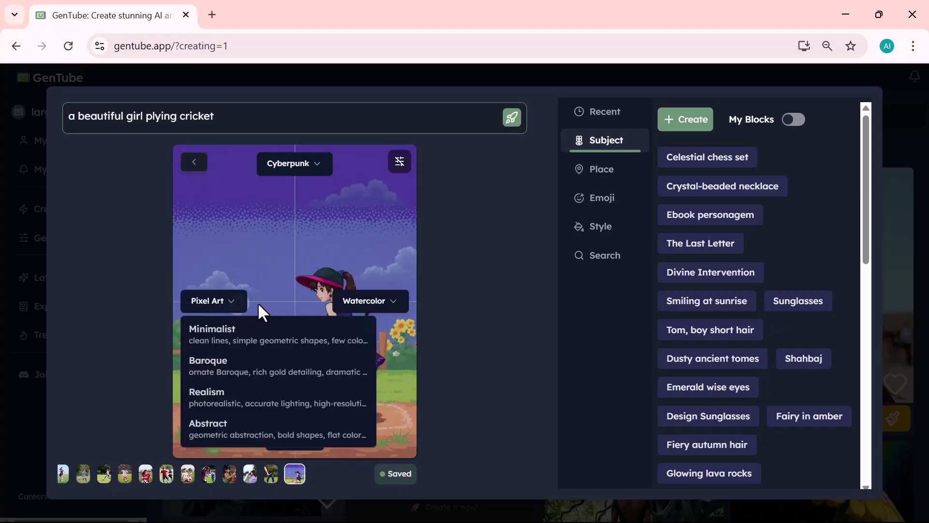
click(351, 308)
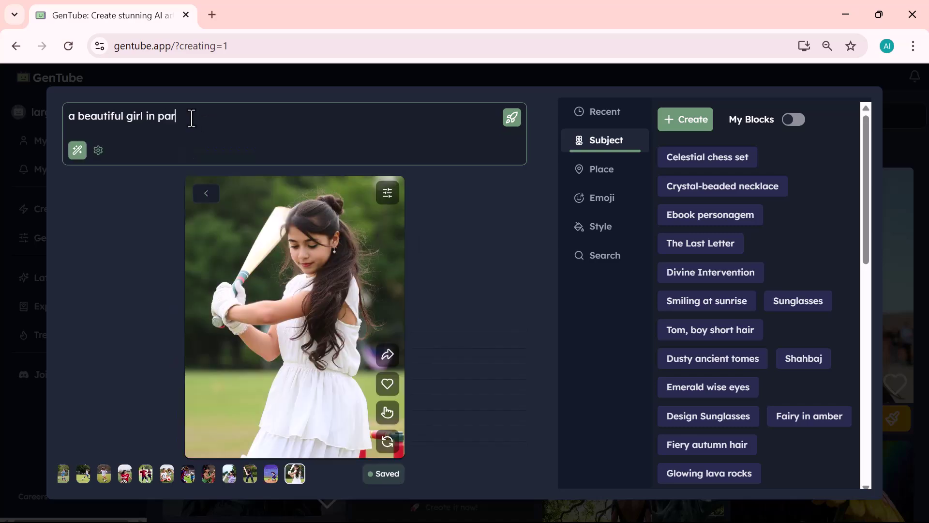
- Generate three images from the prompt 'a beautiful girl in park'
key(Return)
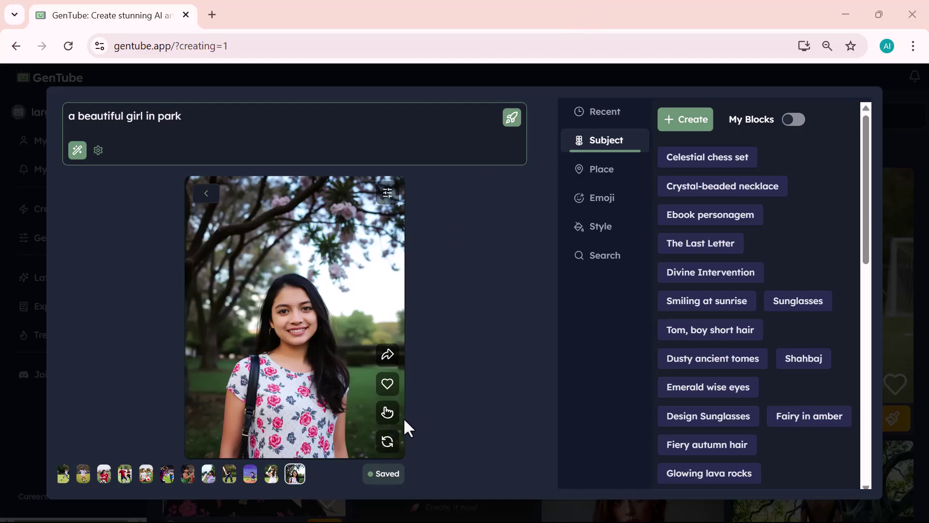
click(385, 443)
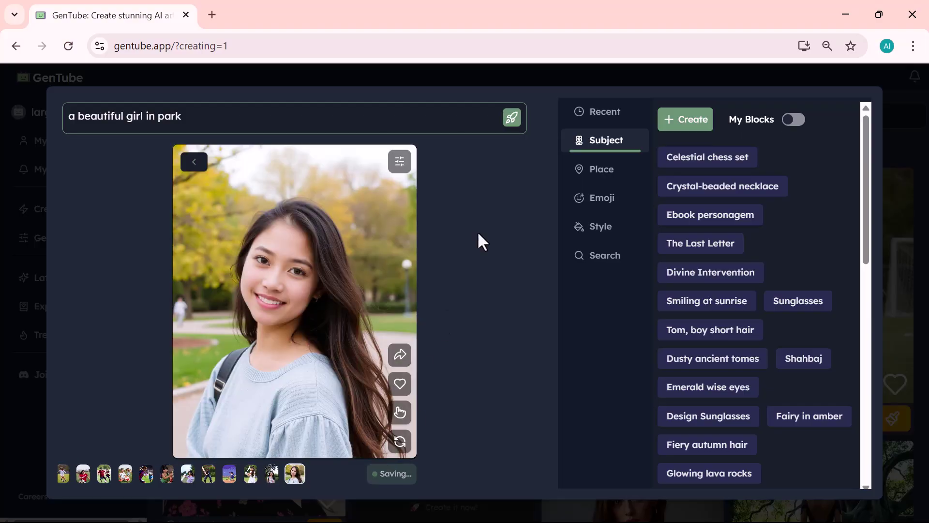
click(398, 443)
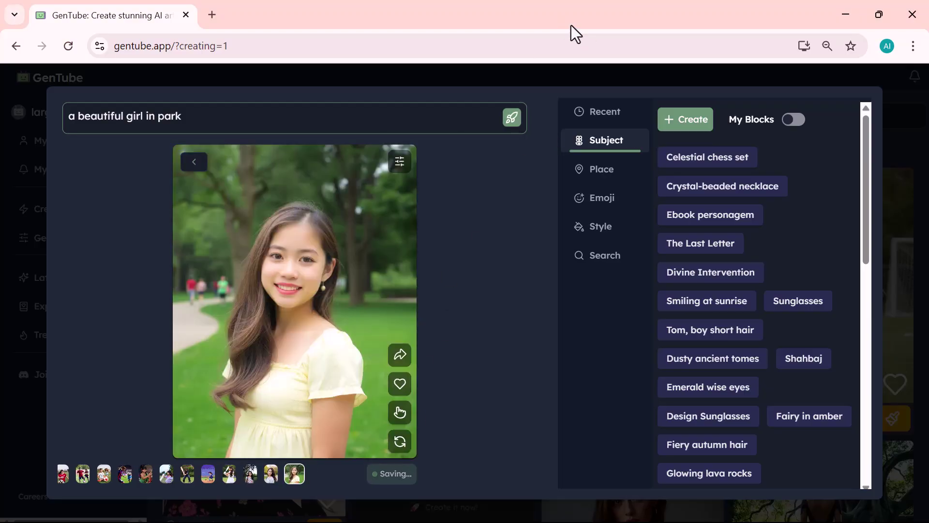
- Replace the prompt with 'Elon Musk is serving food at his futuristic hotel' and generate
click(421, 120)
key(BackSpace)
key(BackSpace)
key(BackSpace)
text("Elon Musk is serving food at his futuristic hote)
key(Return)
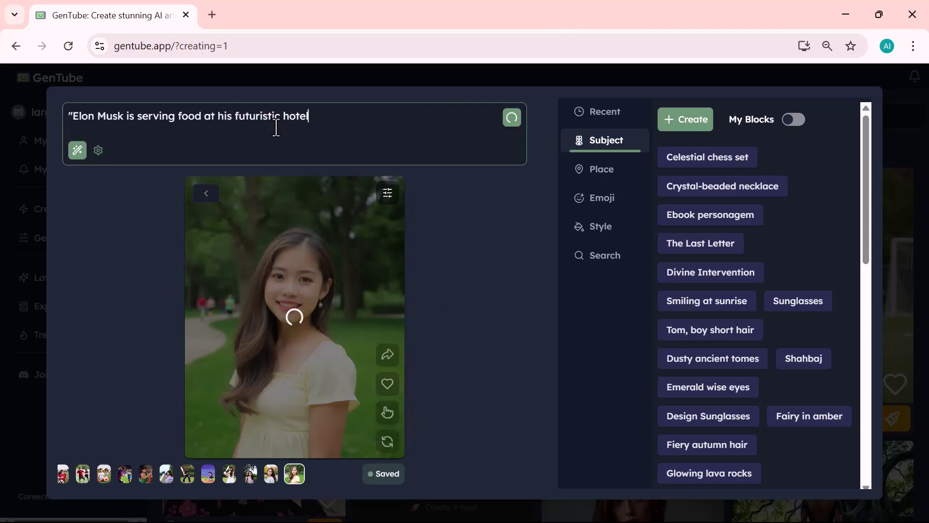
- Fix the prompt to 'spiderman in park' to generate, then clear the prompt box
text(p)
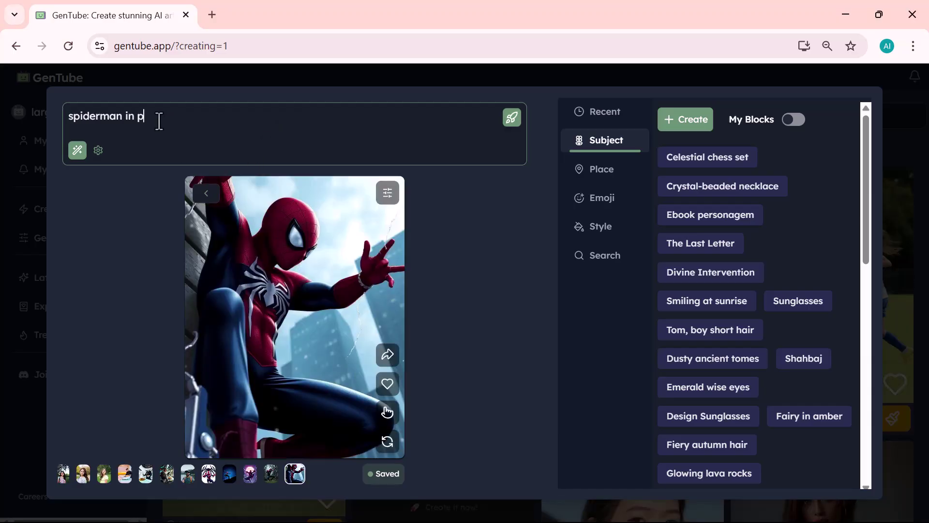
text(ari)
key(BackSpace)
text(k)
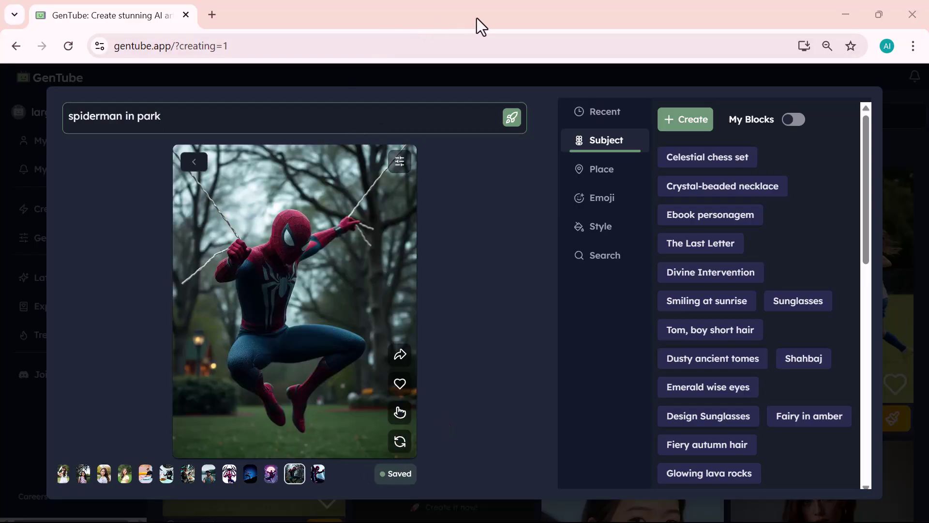
key(ctrl+a)
key(BackSpace)
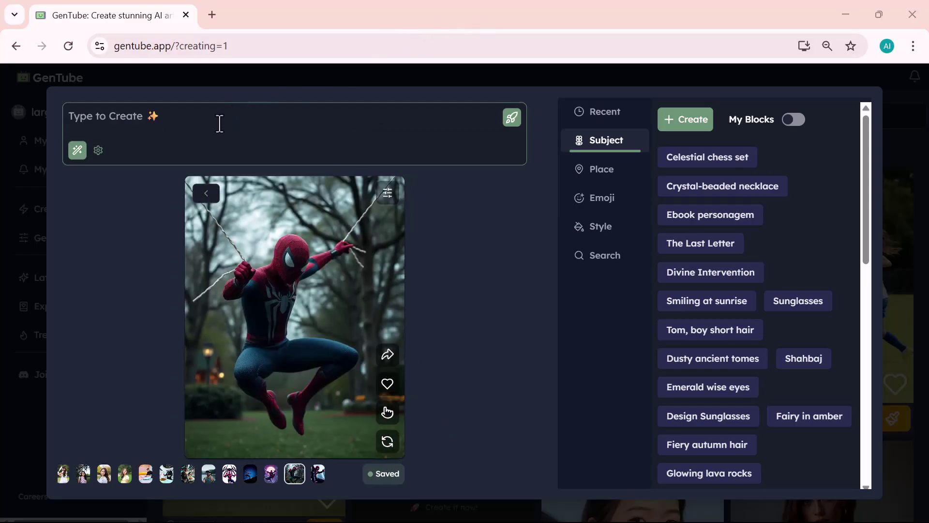
- Generate 'A boy is walking on a busy street' images for New York, then Sydney
text(A boy is walking on a busy street in New York.)
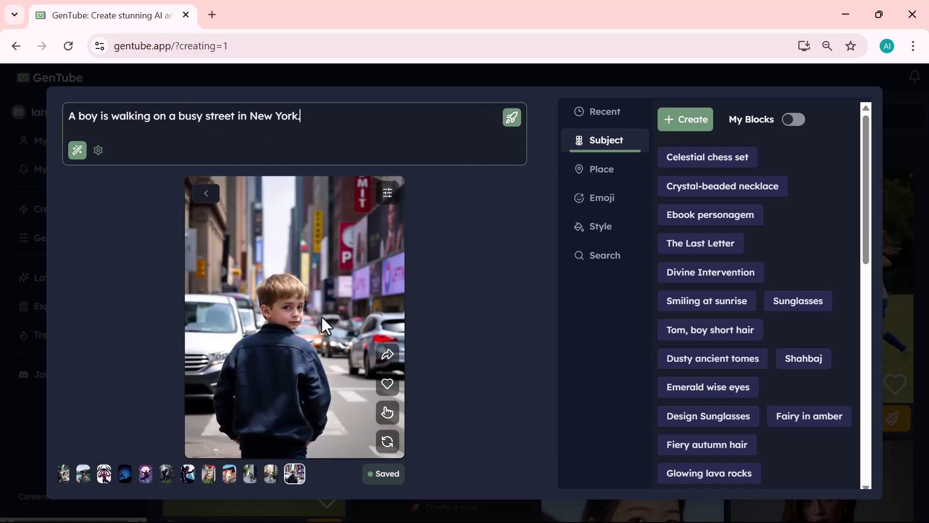
click(390, 443)
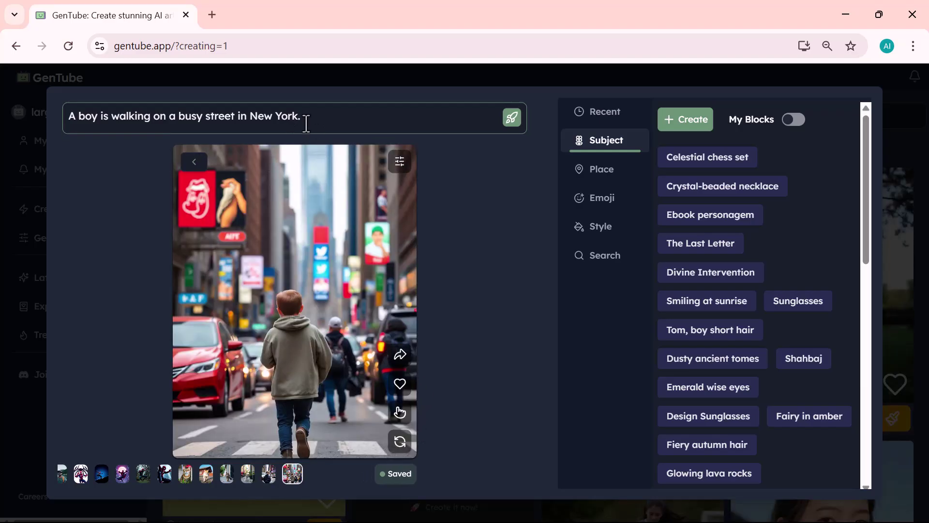
click(308, 120)
key(BackSpace)
key(BackSpace)
key(BackSpace)
text(sydn)
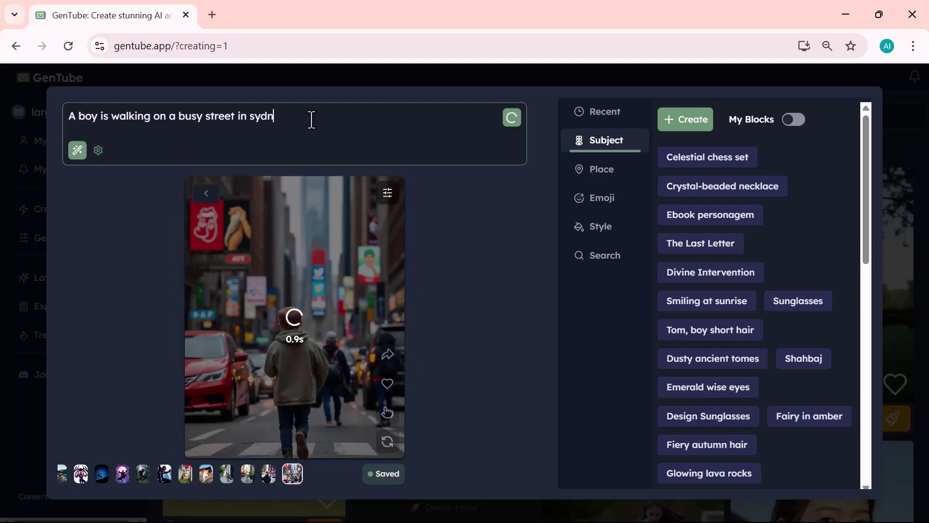
text(ey)
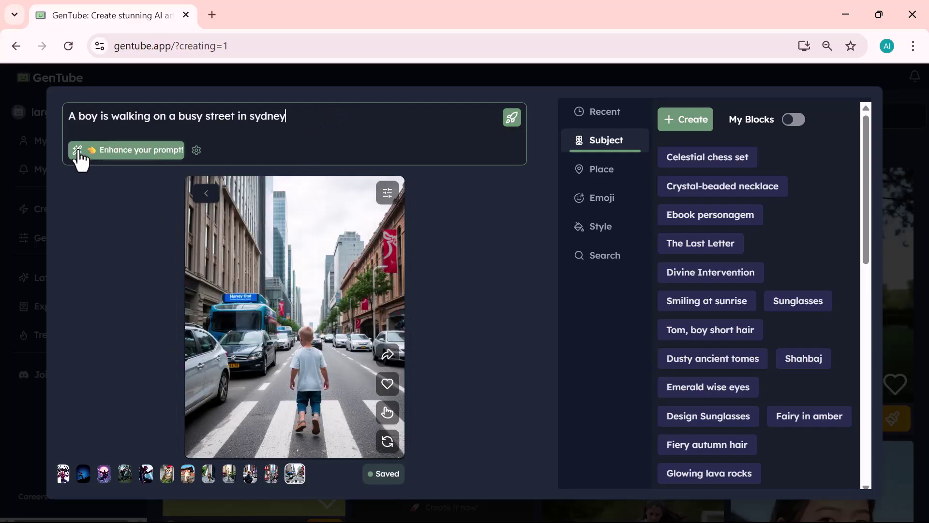
click(77, 151)
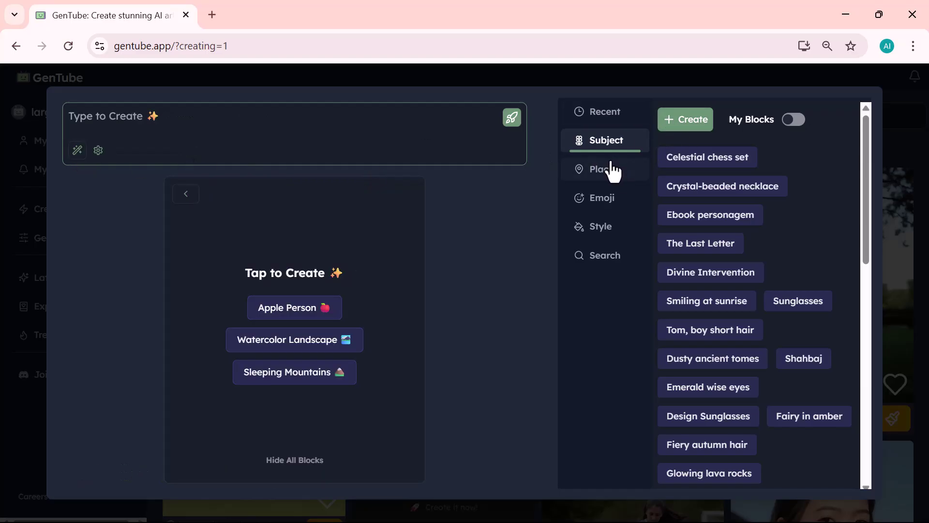
- Browse the Place, Emoji, Style, Recent and Subject idea-block tabs in the creation panel
click(612, 171)
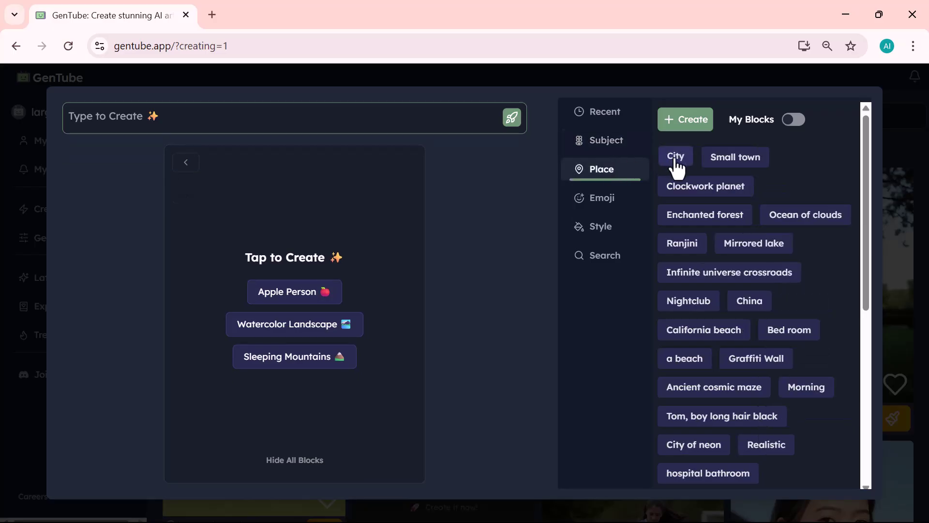
mouse_move(597, 112)
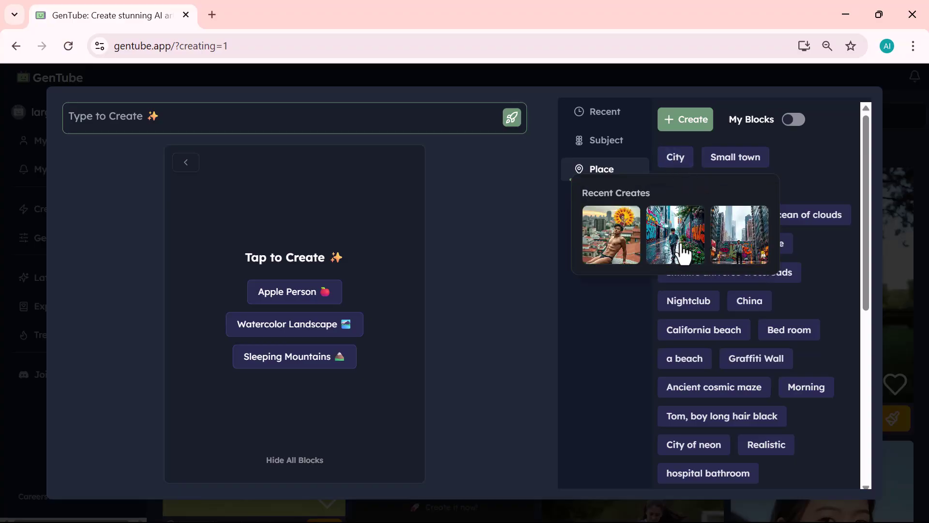
mouse_move(600, 170)
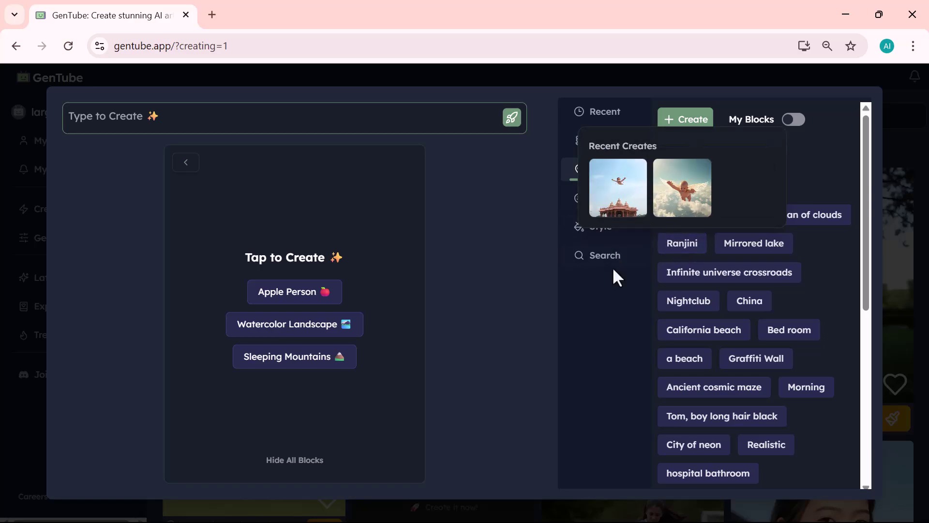
click(598, 207)
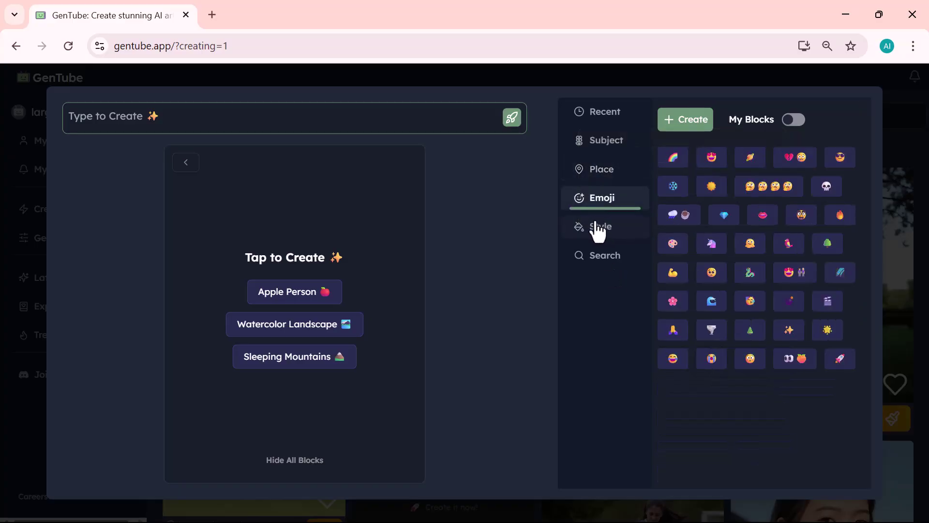
click(600, 228)
click(606, 141)
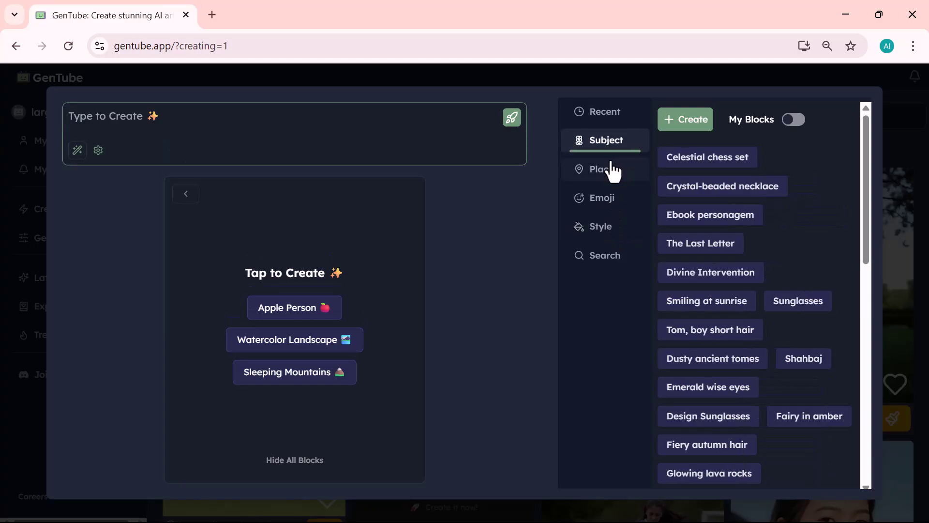
click(609, 177)
click(600, 203)
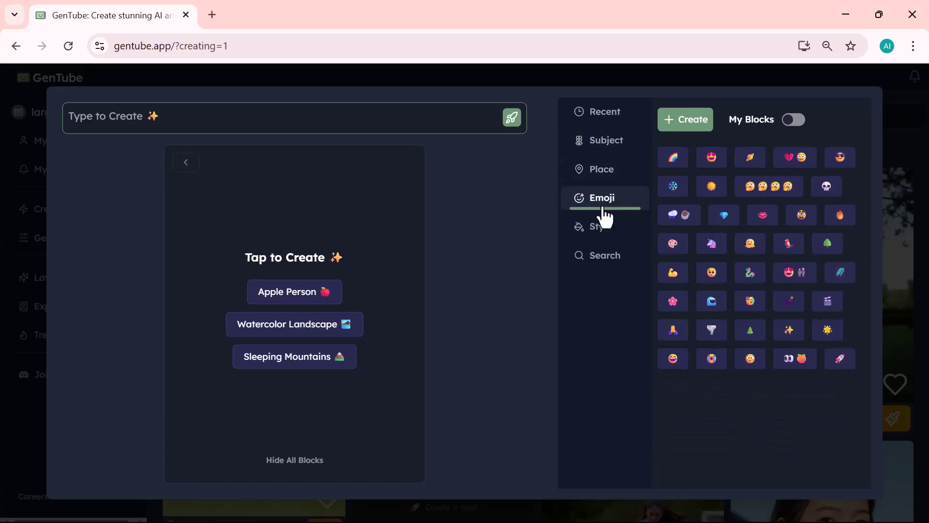
click(602, 228)
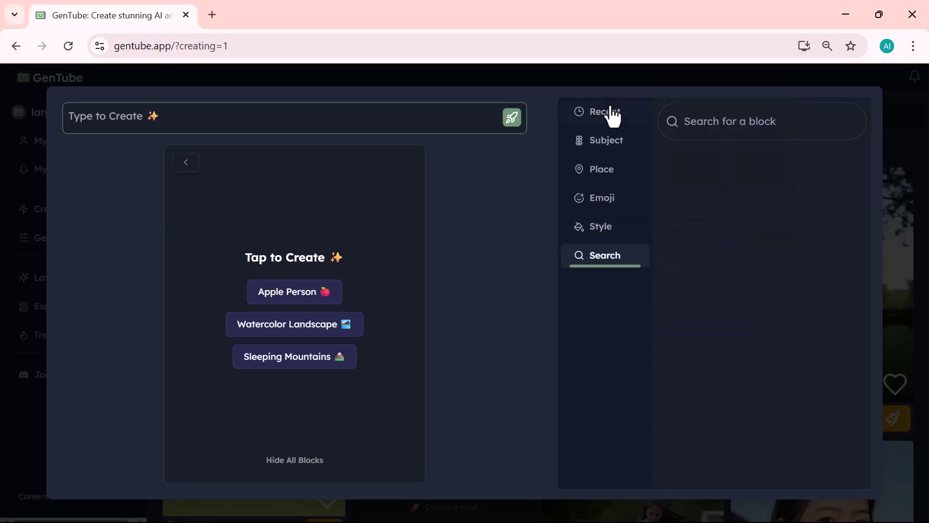
click(603, 115)
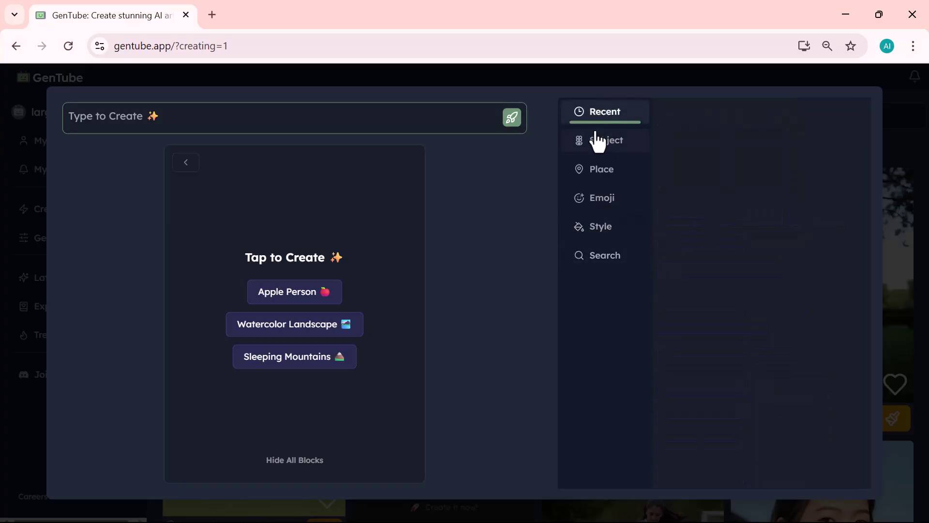
click(598, 141)
scroll(743, 273, down, 1)
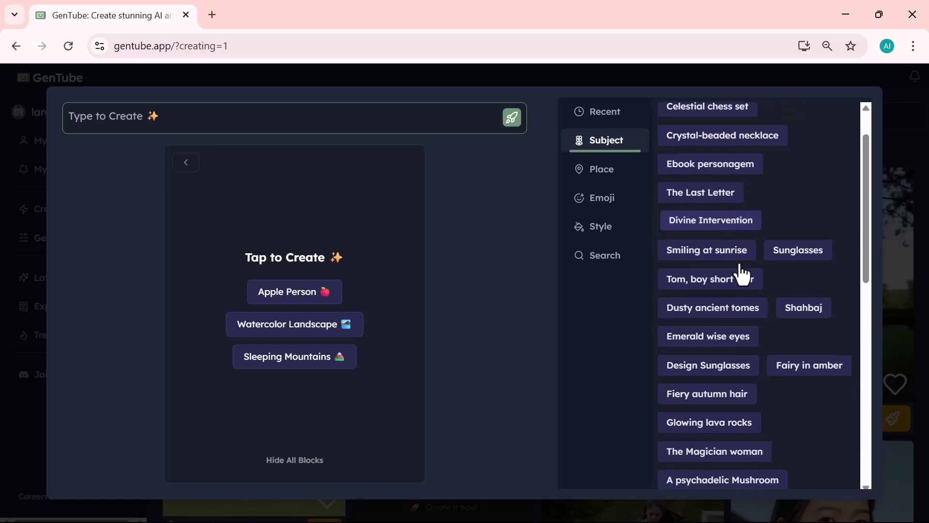
scroll(742, 269, down, 1)
scroll(741, 267, up, 2)
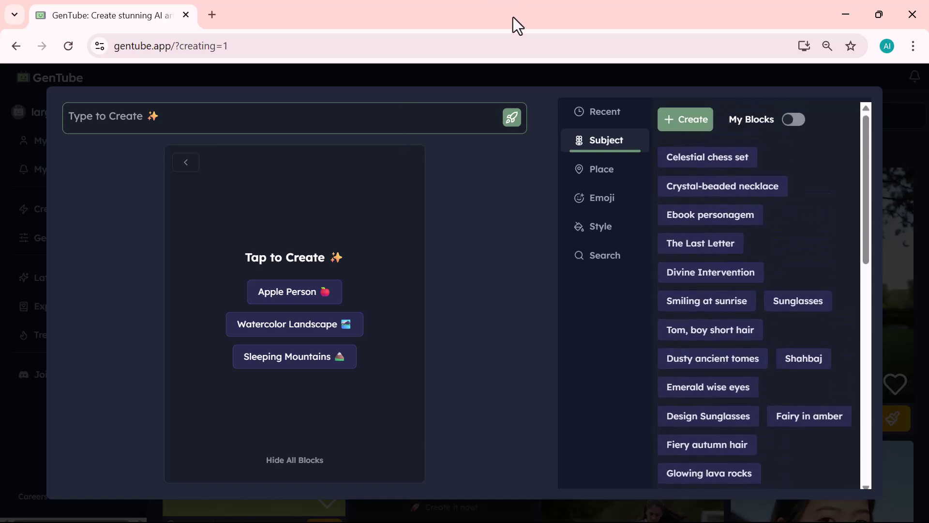
- Paste the pizza-shop logo prompt, check aspect-ratio settings, and generate more logo versions
click(369, 125)
text(Create a vibrant and appetizing logo for a pizza shop. The logo should feature a hot, cheesy pizza slice or a full pizza with melted cheese and toppings like pepperoni, mushrooms, or olives. Use warm and bold colors like red, yellow, orange, and brown to evoke hunger and excitement. The style can be cartoonish or modern, but it must feel friendly and inviting. Include optional elements like a chef hat, fire oven, or Italian flag touch for added personality. The logo should work well on pizza boxes, shop signs, menus, and social media.")
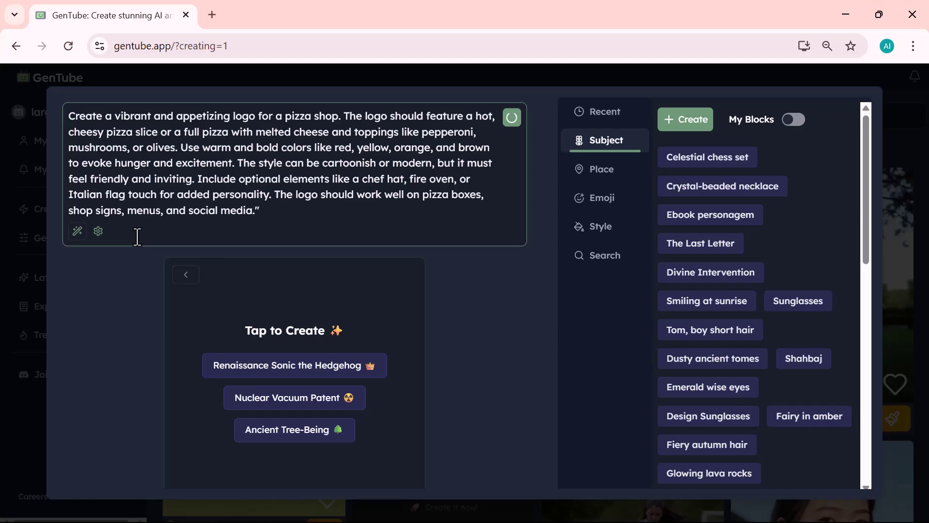
click(98, 232)
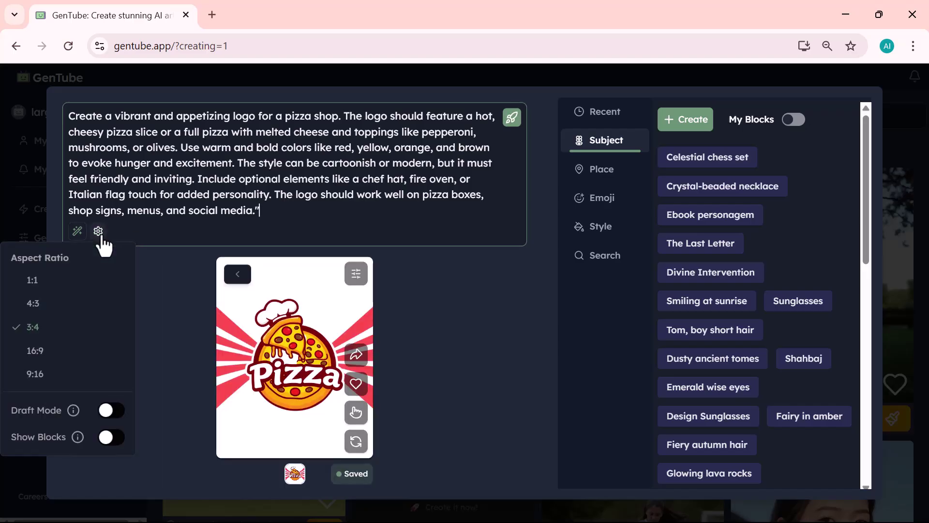
click(66, 350)
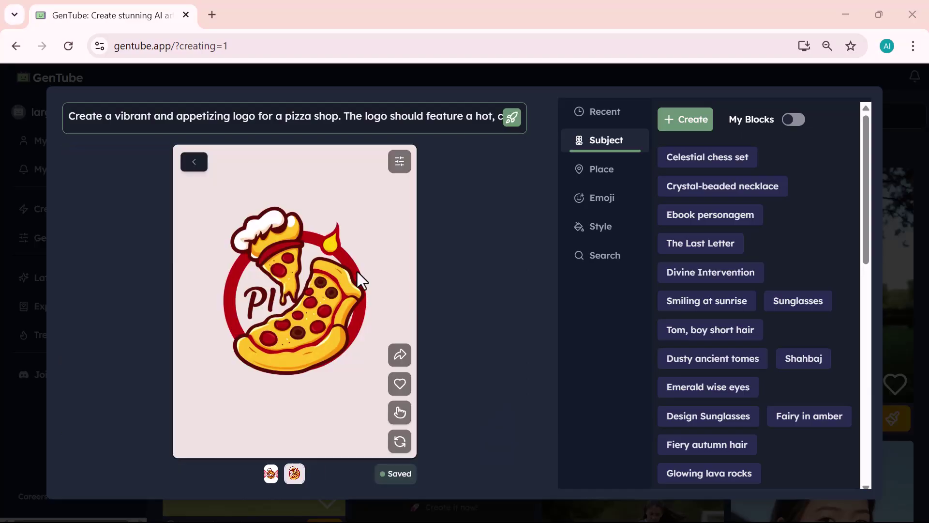
click(401, 441)
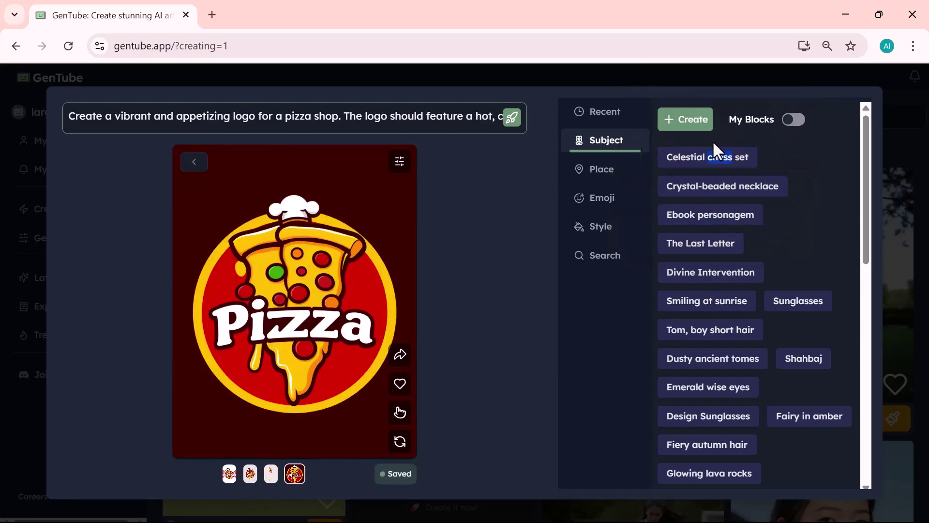
- Add the 'Smiling at sunrise' block from My Blocks to the pizza prompt, then close the creator
click(794, 119)
click(718, 208)
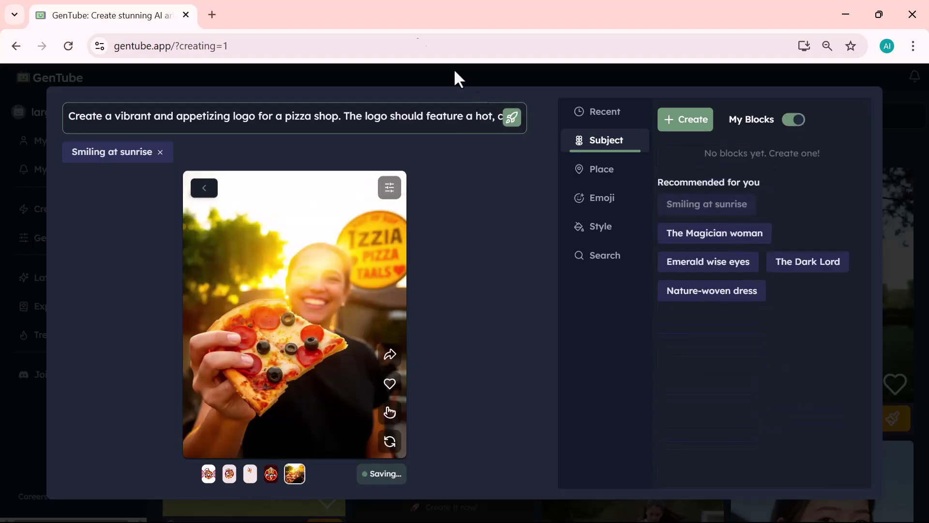
click(621, 236)
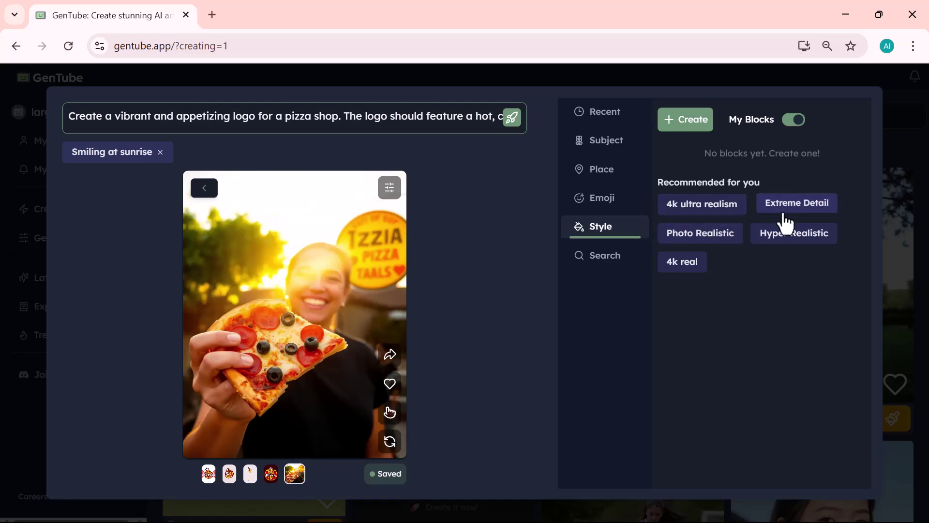
click(37, 109)
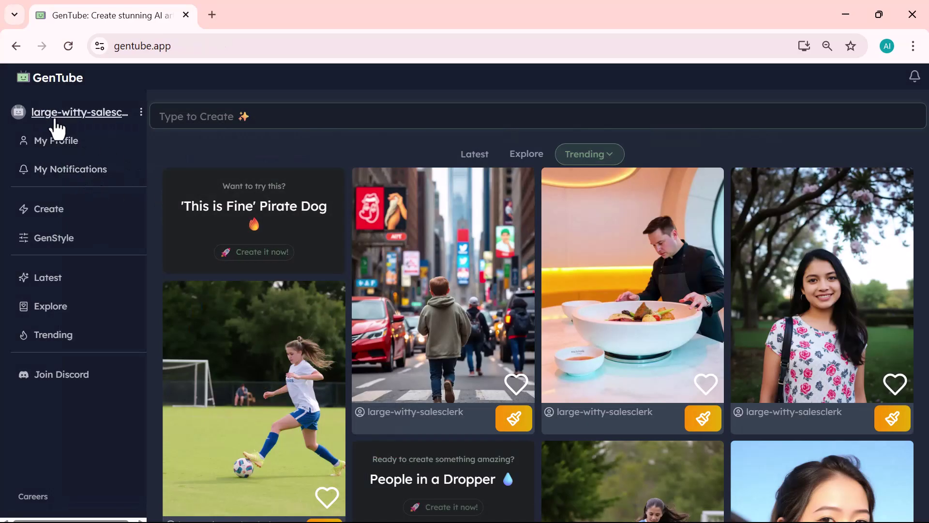
- Open the GenStyle page from the sidebar after one detour back to the home feed
click(47, 244)
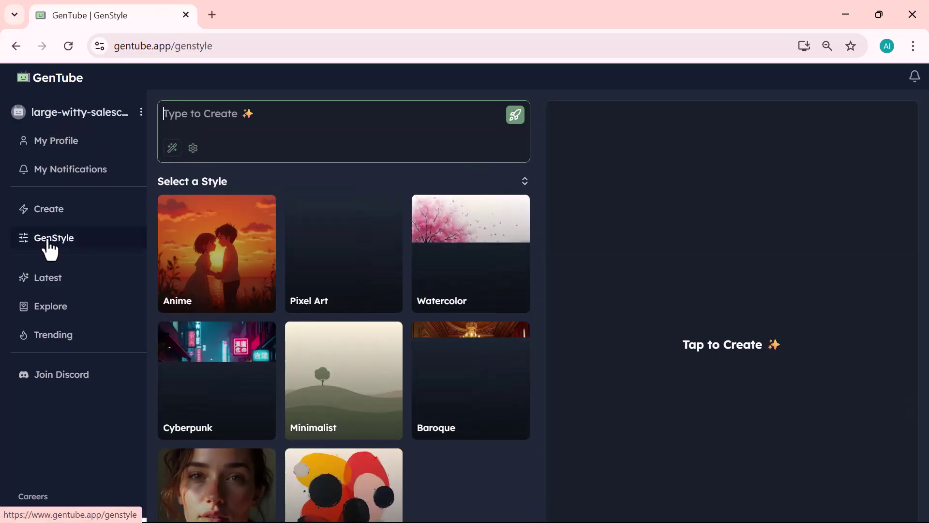
click(148, 220)
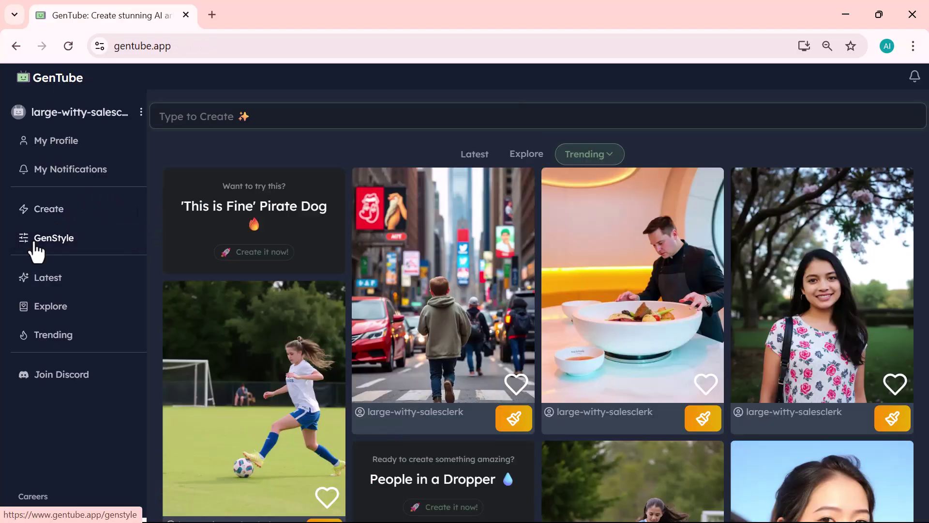
click(38, 249)
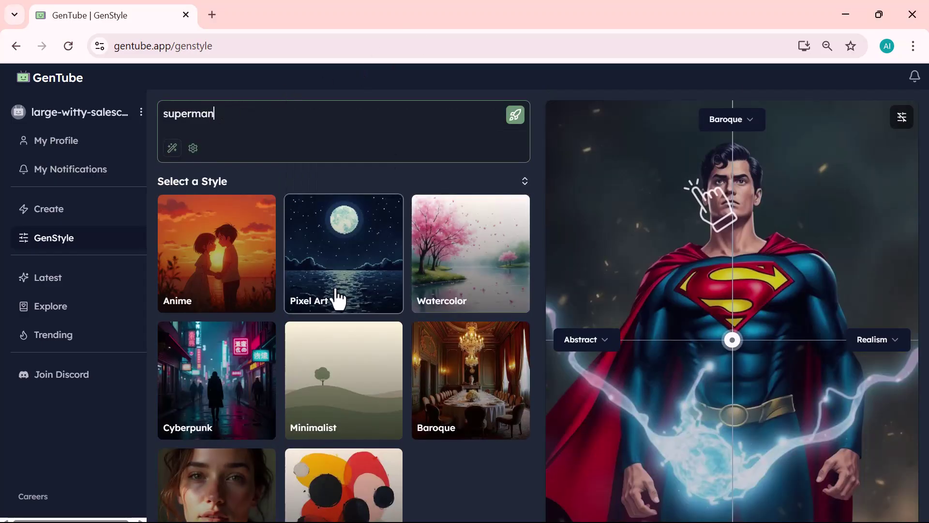
- Re-render Superman in Pixel Art, then Watercolor, then Cyberpunk style
click(337, 295)
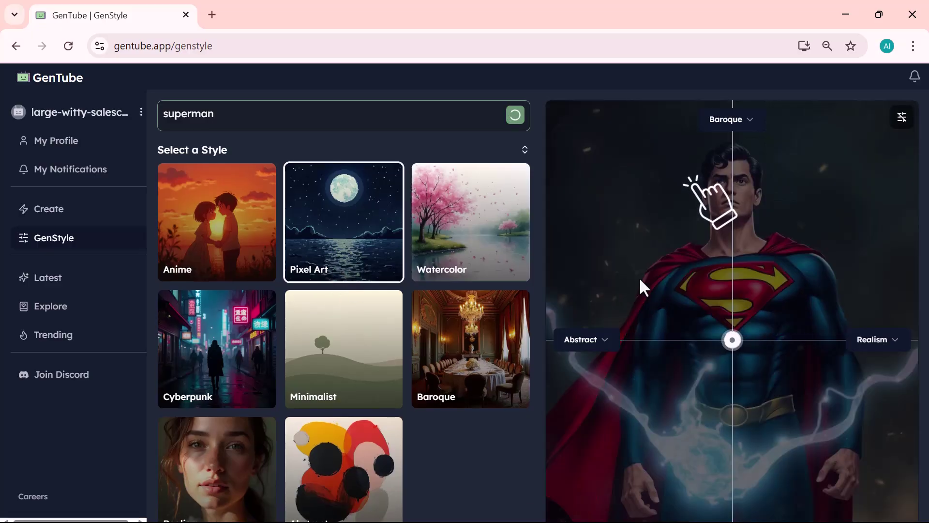
scroll(639, 277, down, 2)
scroll(639, 277, up, 1)
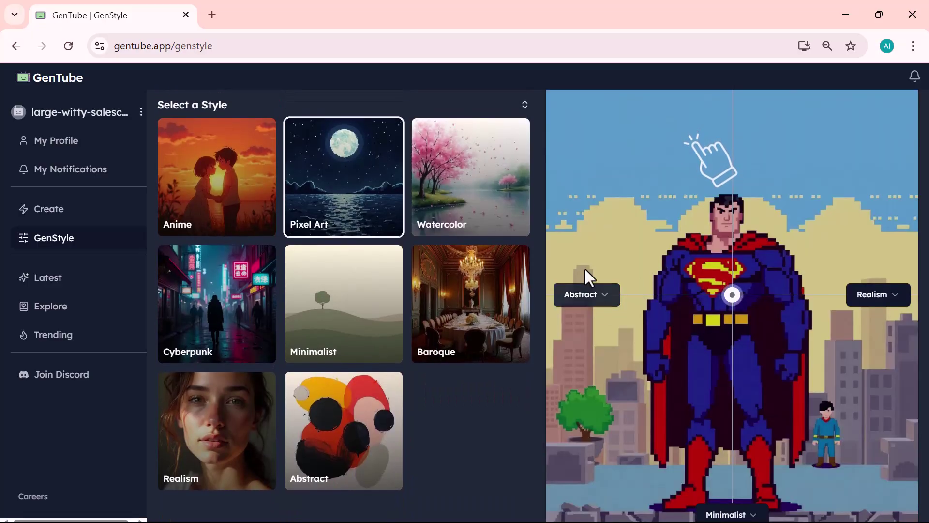
click(484, 232)
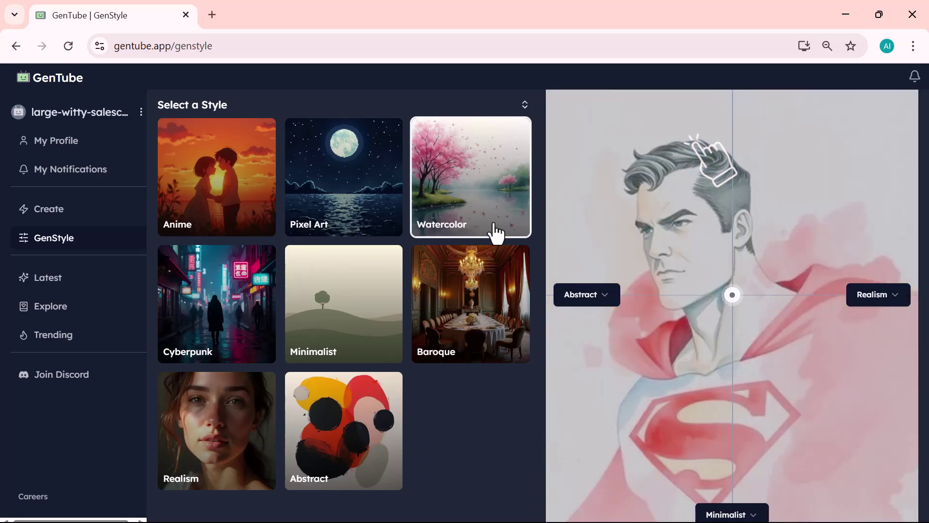
click(241, 355)
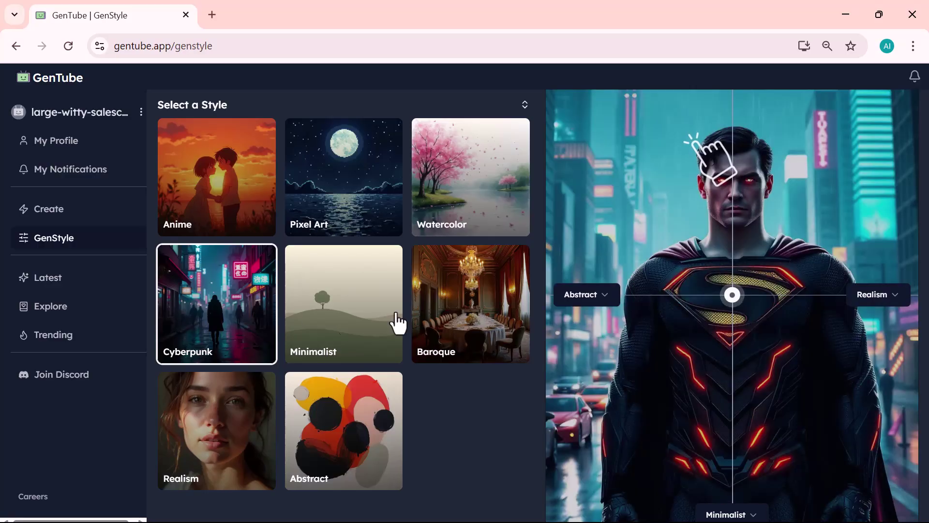
- Preview the style choices available for the Abstract and Realism corners
click(610, 293)
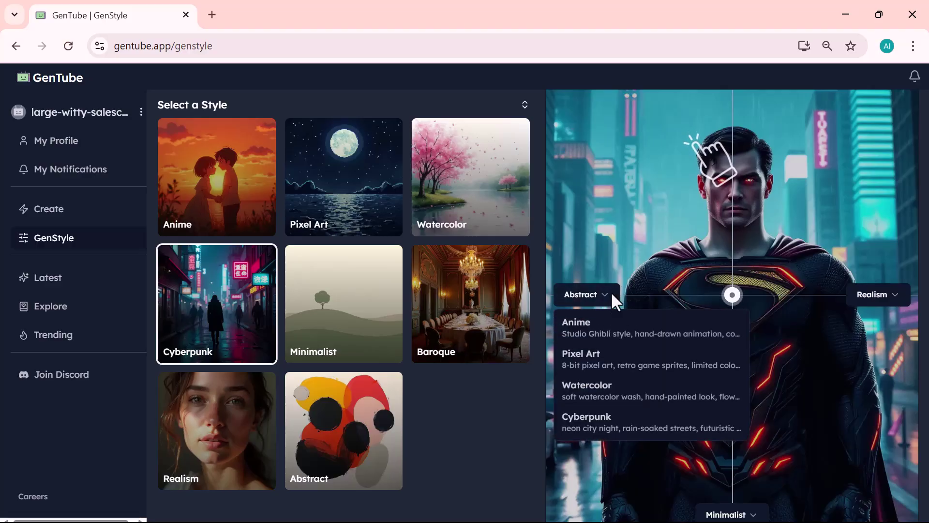
click(611, 291)
click(895, 292)
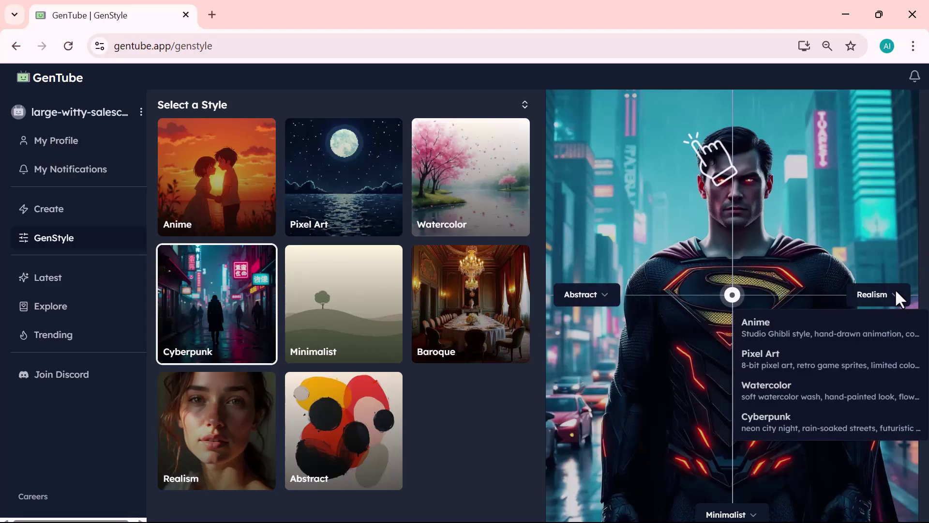
click(895, 292)
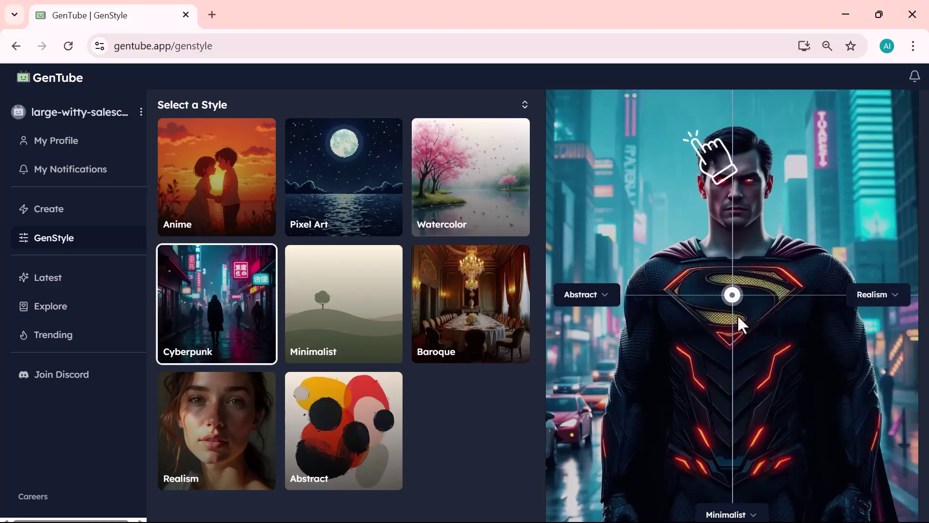
- Blend the Superman render toward Baroque, then scroll the landing page's ghost-town gallery
click(700, 168)
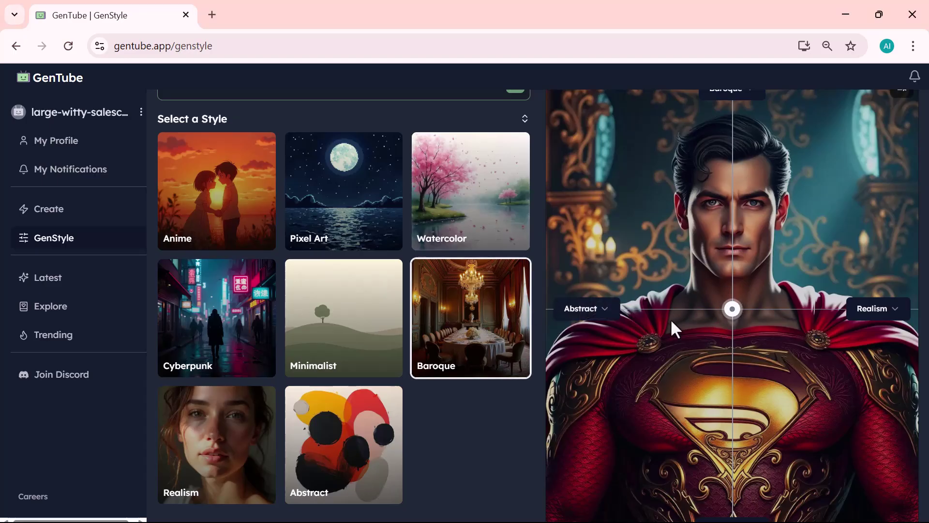
scroll(716, 197, down, 1)
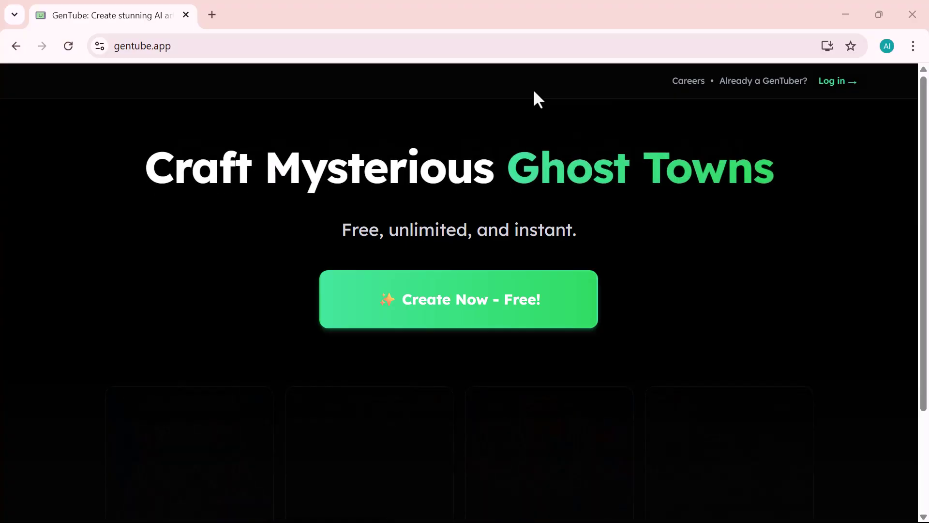
scroll(534, 91, down, 3)
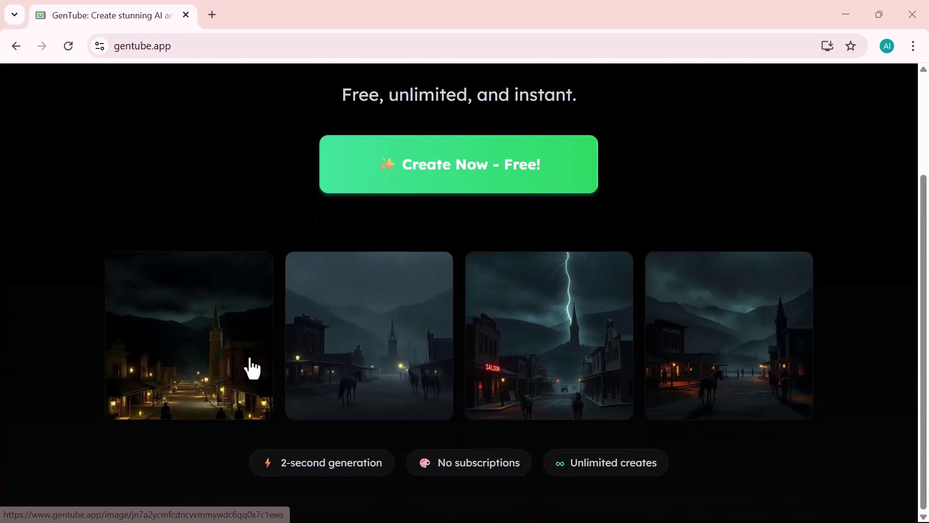